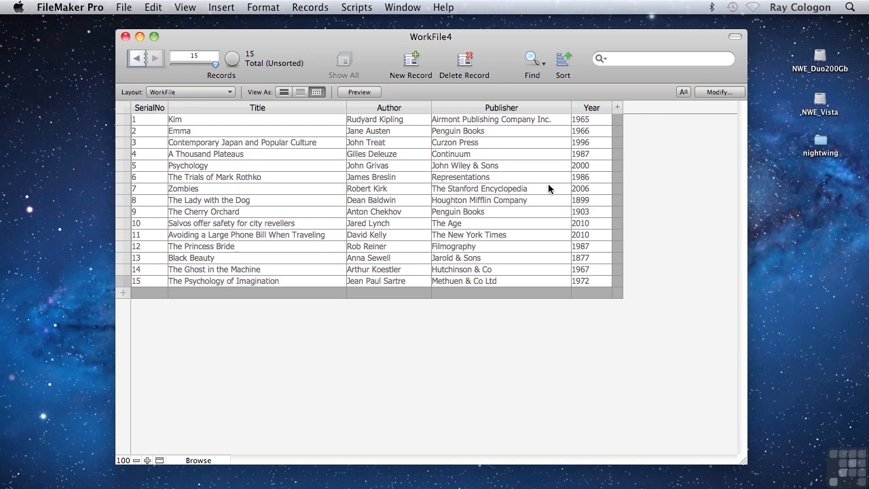
Step: Compare the Publisher entries in the records for Emma and The Cherry Orchard
left_click(501, 131)
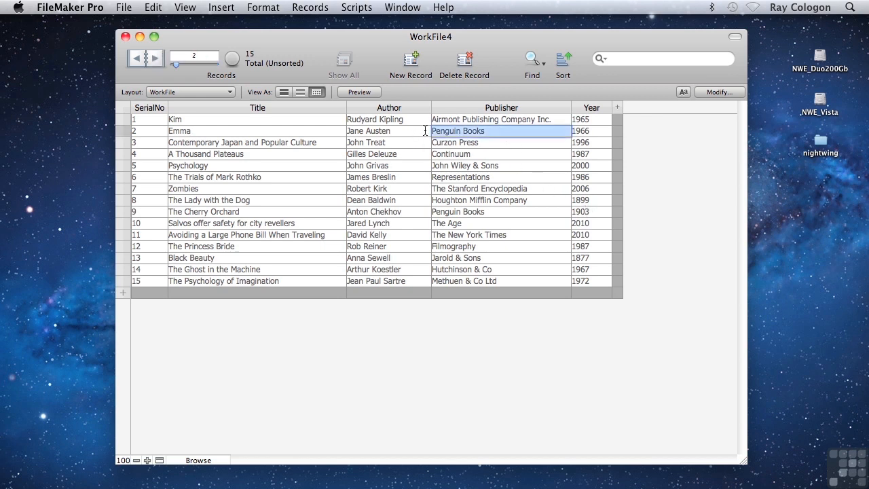
left_click(493, 211)
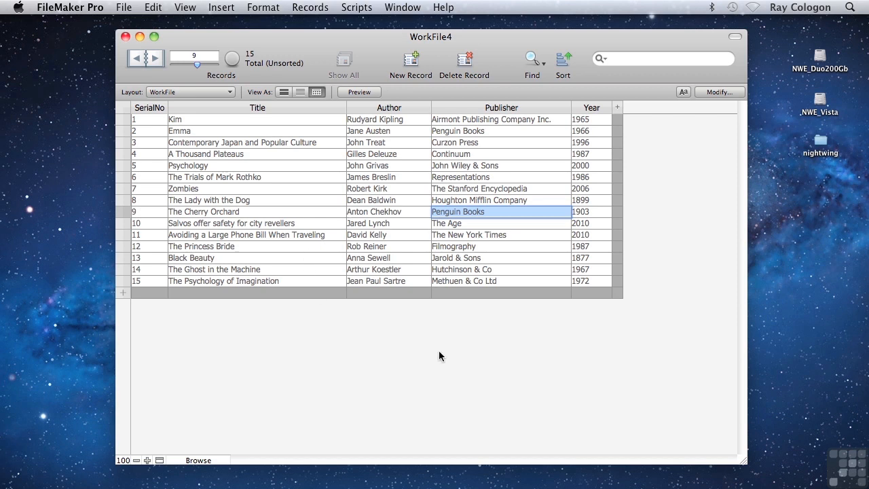
left_click(531, 388)
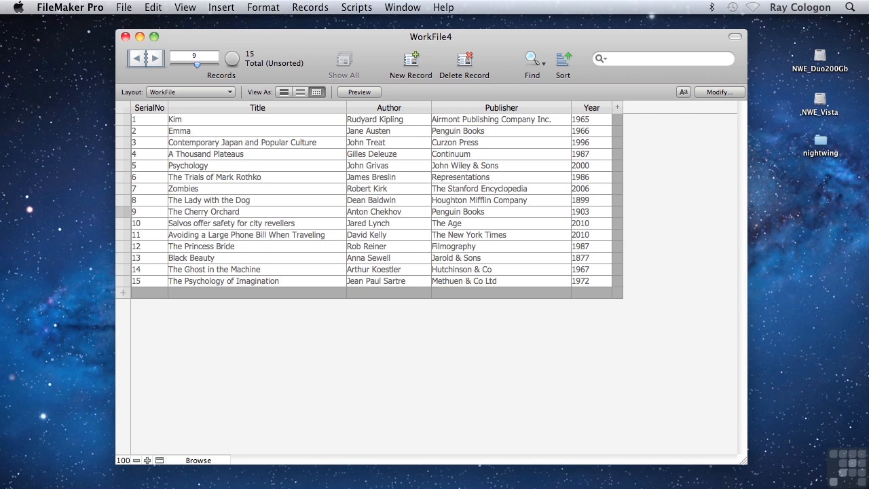
Step: Open the database definition and rename the WorkFile table as Books
left_click(124, 7)
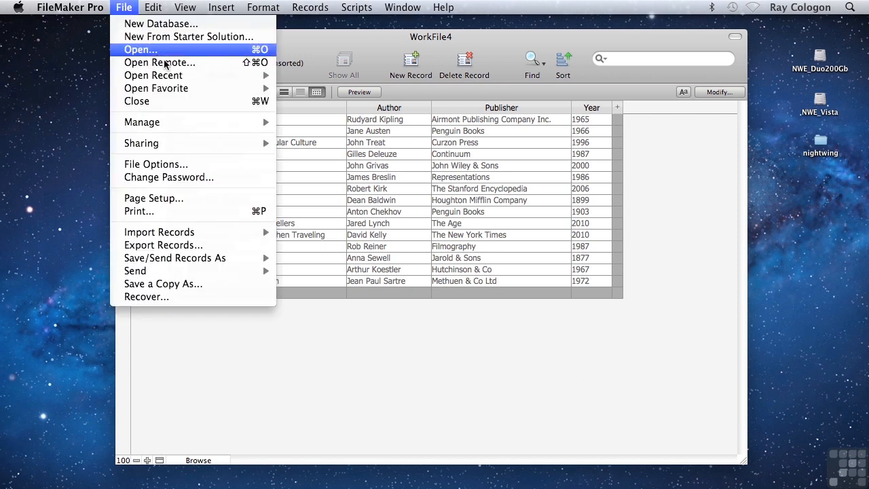
mouse_move(234, 122)
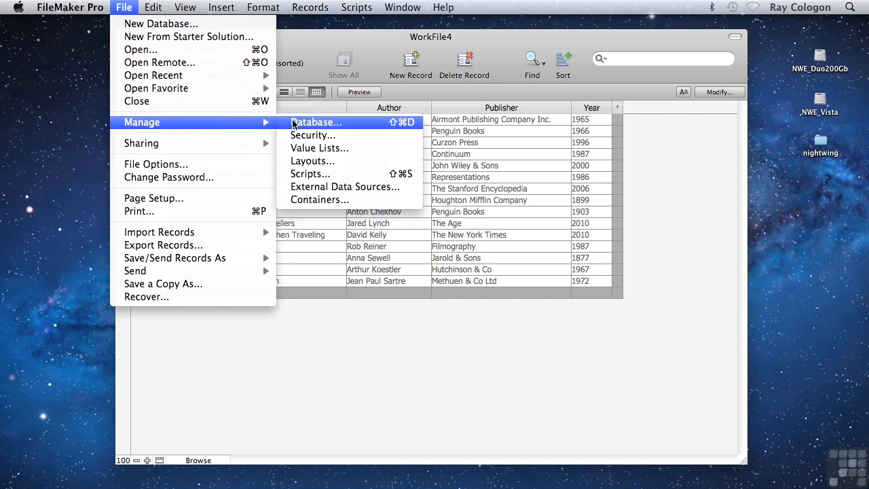
left_click(314, 122)
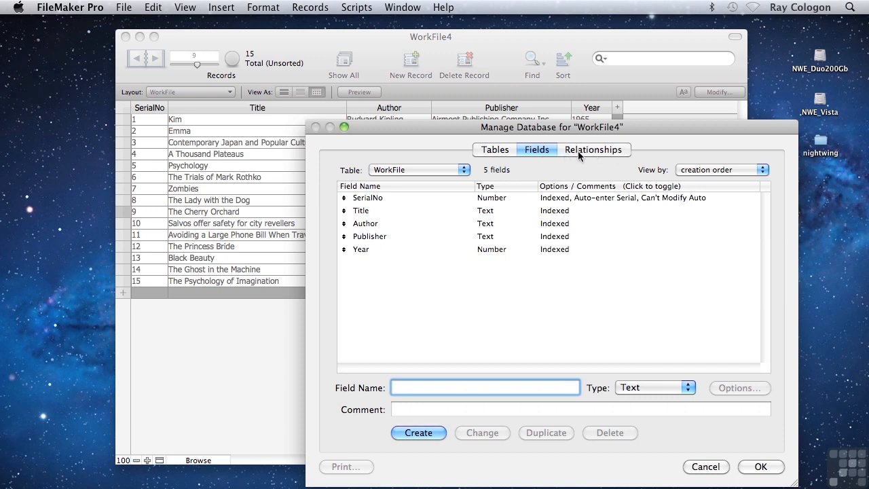
left_click(501, 152)
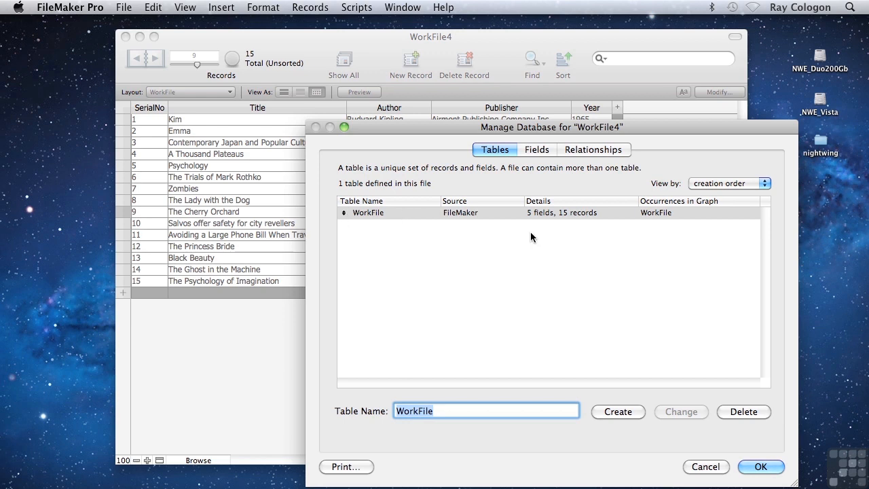
left_click(368, 213)
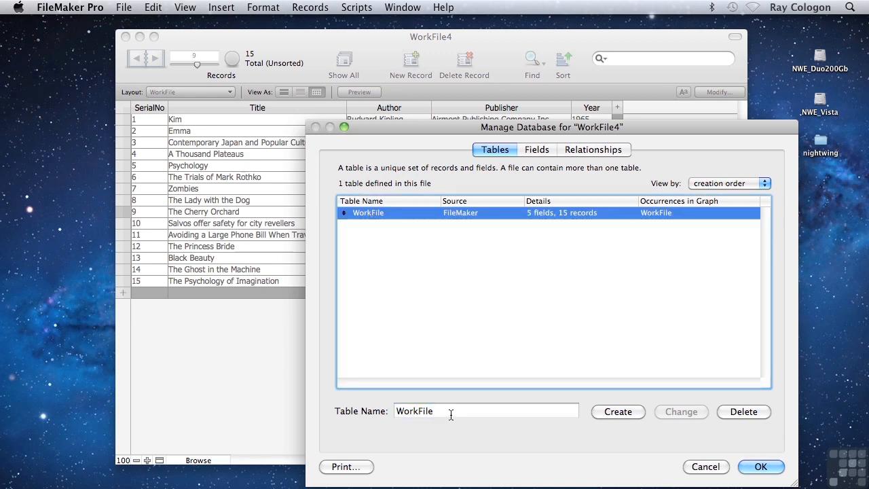
double_click(411, 411)
type("Books")
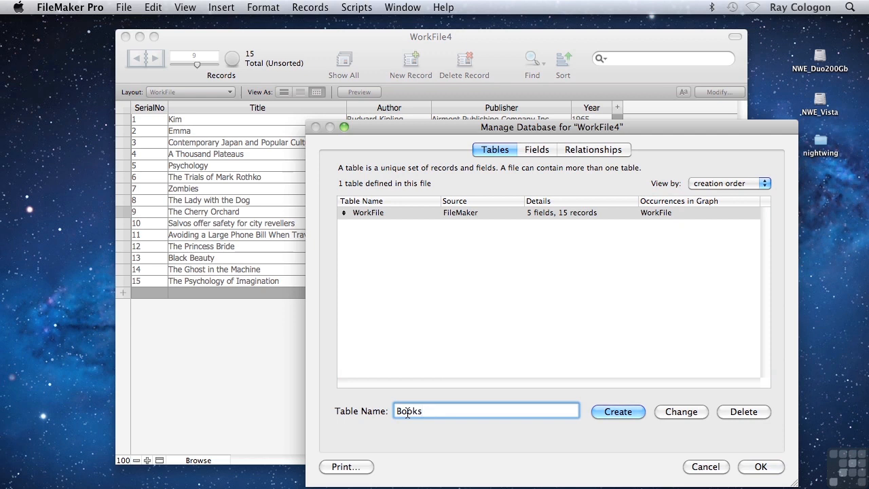
left_click(673, 412)
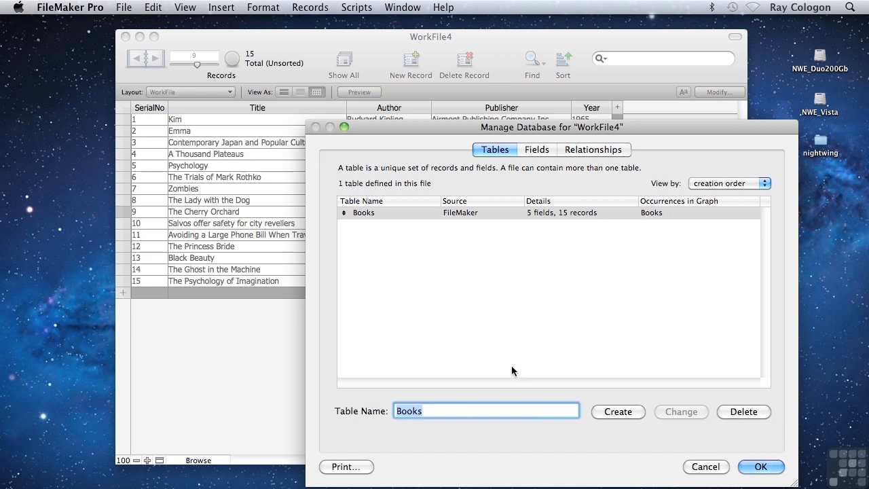
Step: Add a second table named Publishers and show its field definitions
type("Publishers")
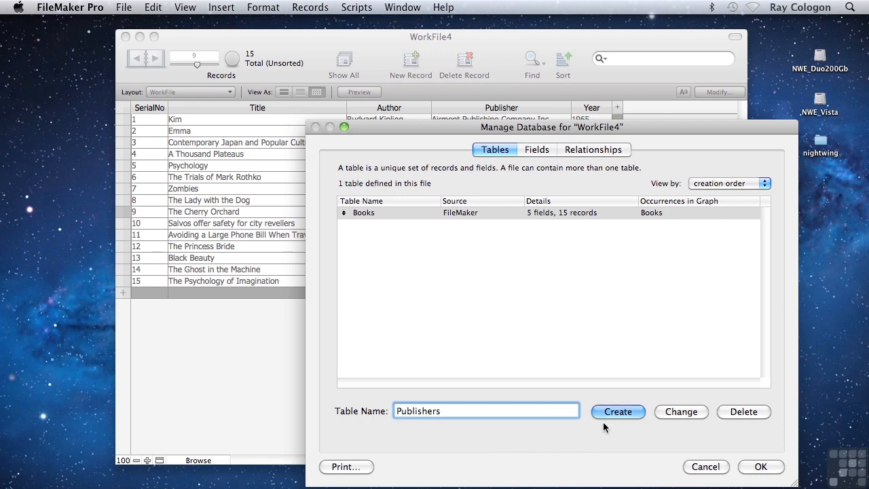
left_click(618, 412)
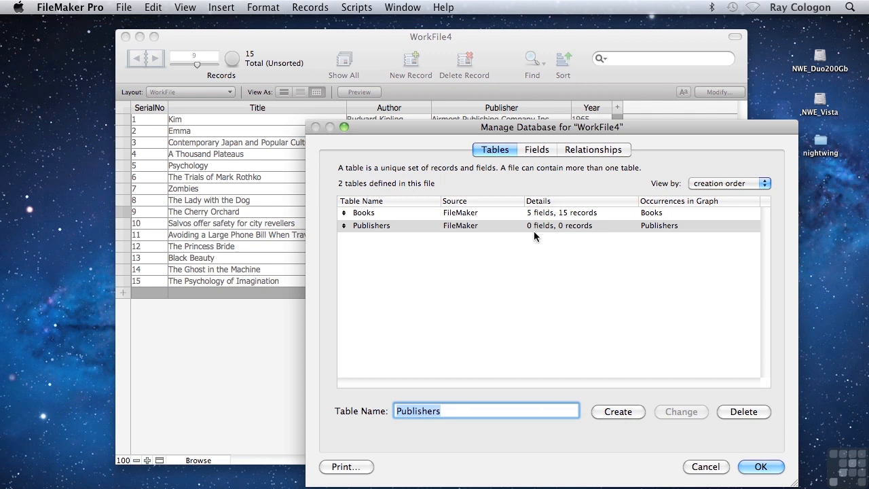
left_click(540, 150)
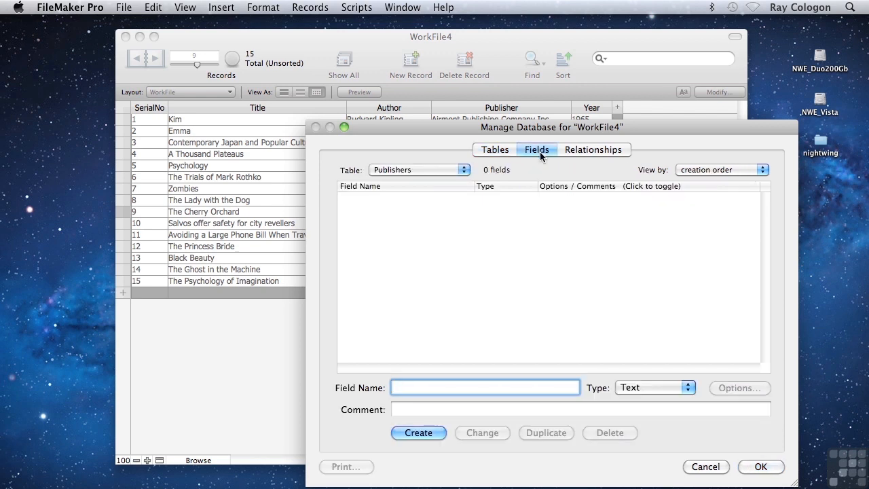
Step: Create a Number field named Serial# in the Publishers table and make it auto-enter a serial number on creation
type("Serial#")
left_click(636, 388)
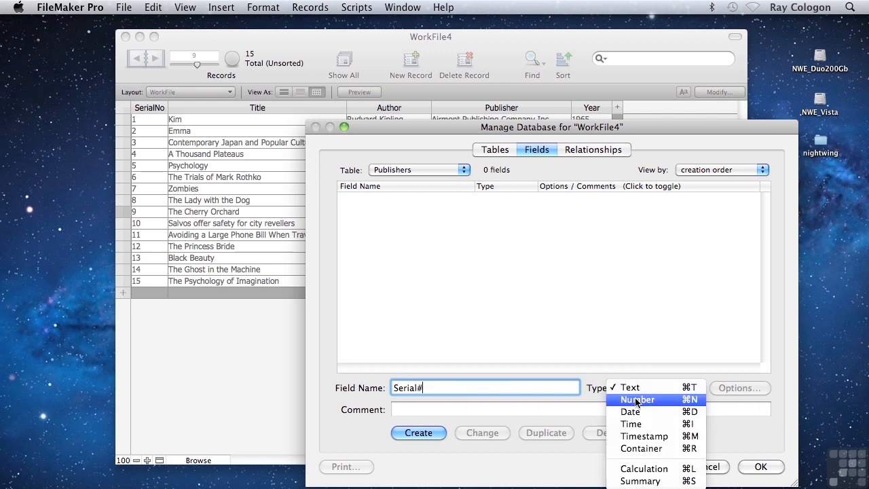
left_click(635, 400)
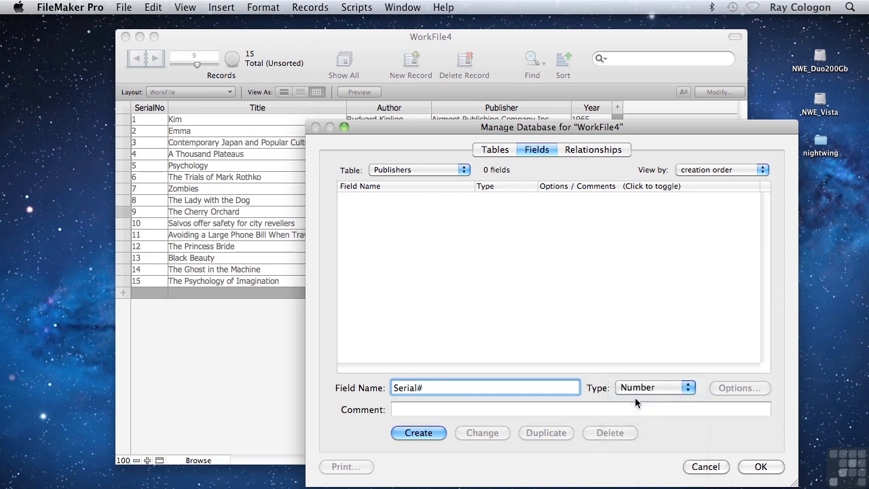
left_click(408, 434)
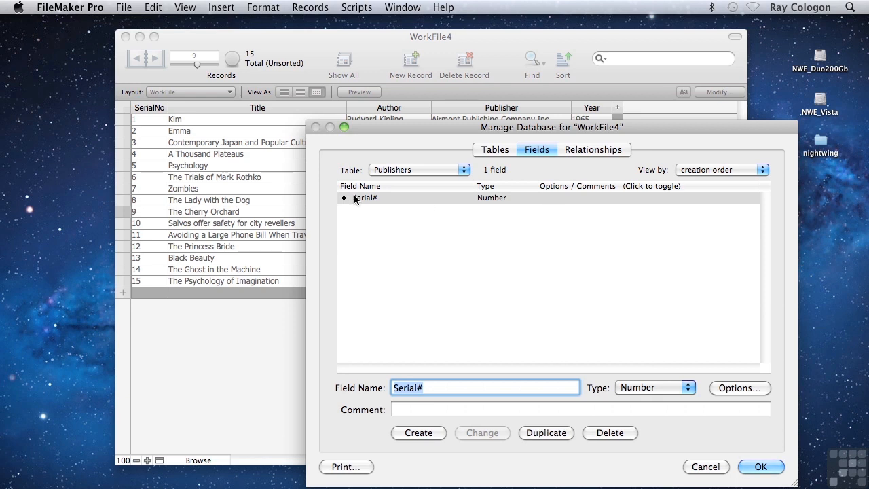
left_click(738, 389)
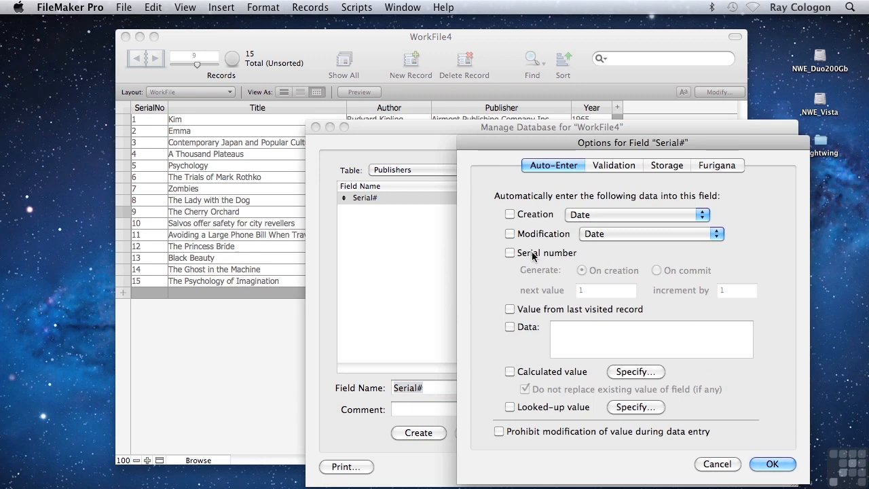
left_click(510, 253)
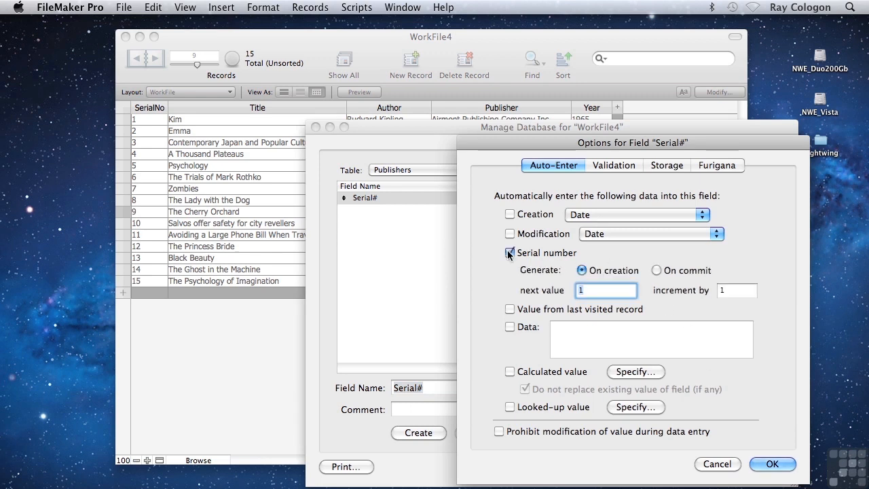
left_click(773, 466)
Step: Add a Text field named PublisherName to the Publishers table and save the database definition
type("PublisherName")
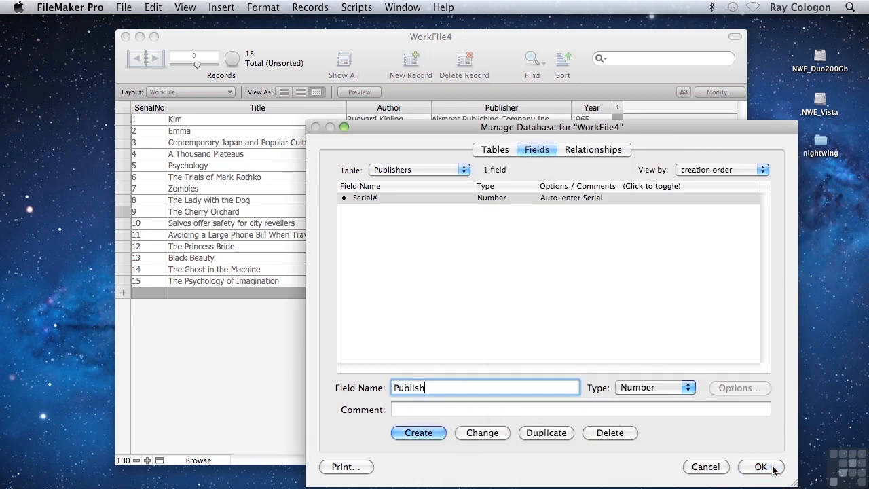
left_click(689, 388)
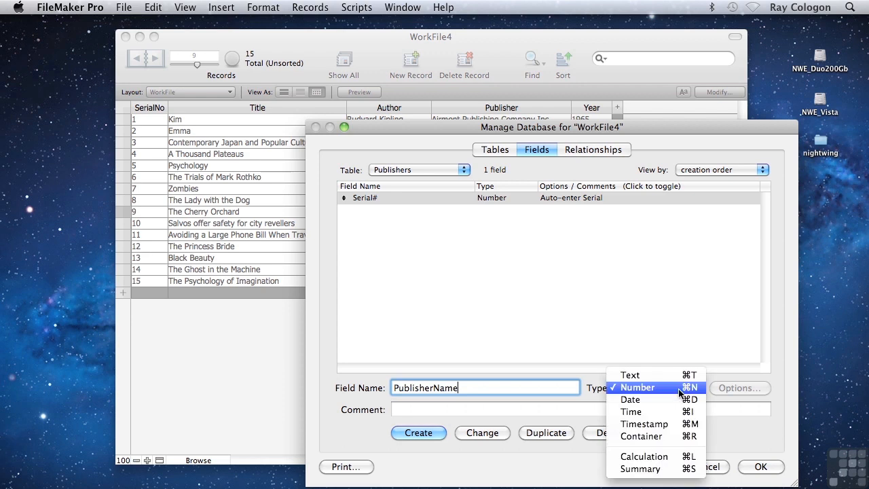
left_click(644, 377)
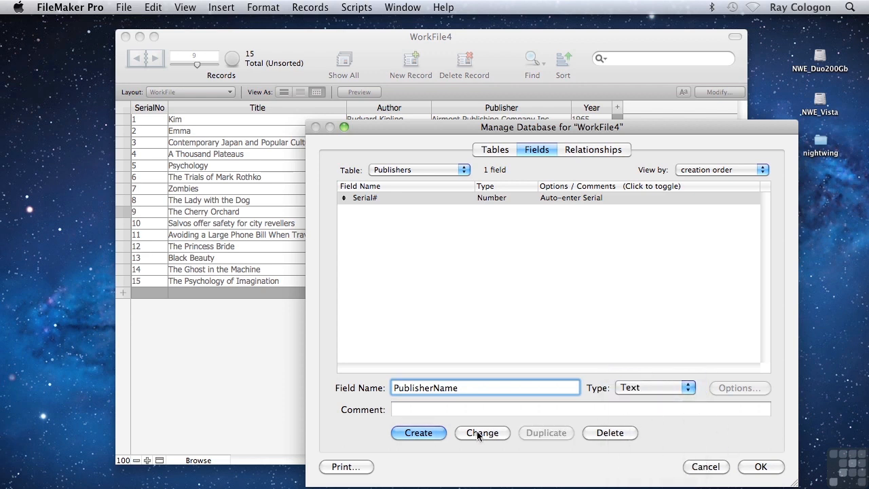
left_click(419, 433)
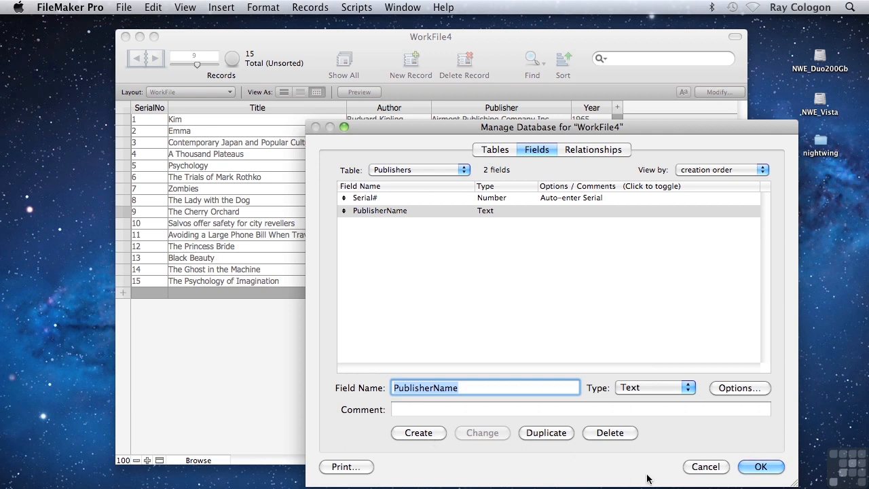
left_click(759, 466)
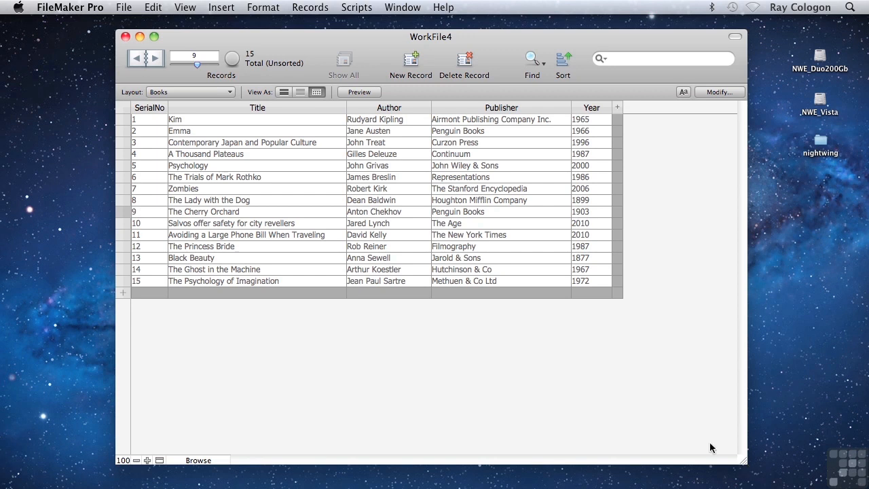
Step: Go to the Publishers layout and switch it to Layout mode for editing
left_click(179, 96)
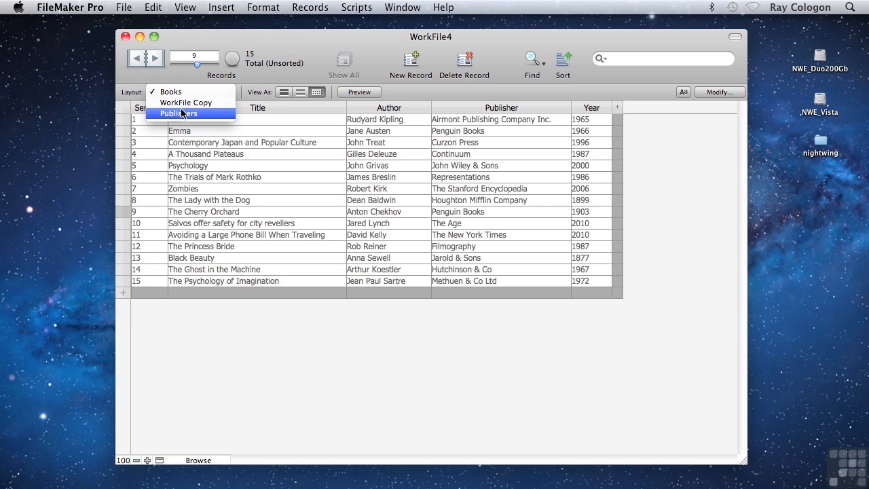
left_click(182, 113)
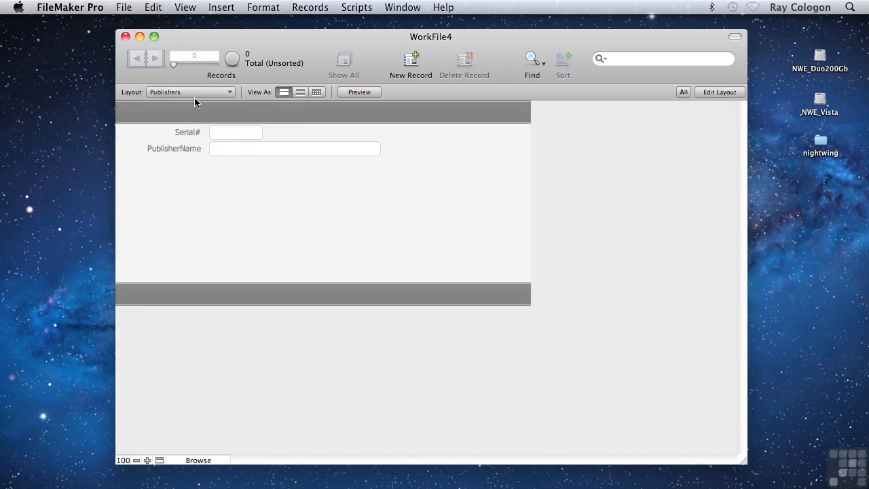
left_click(180, 8)
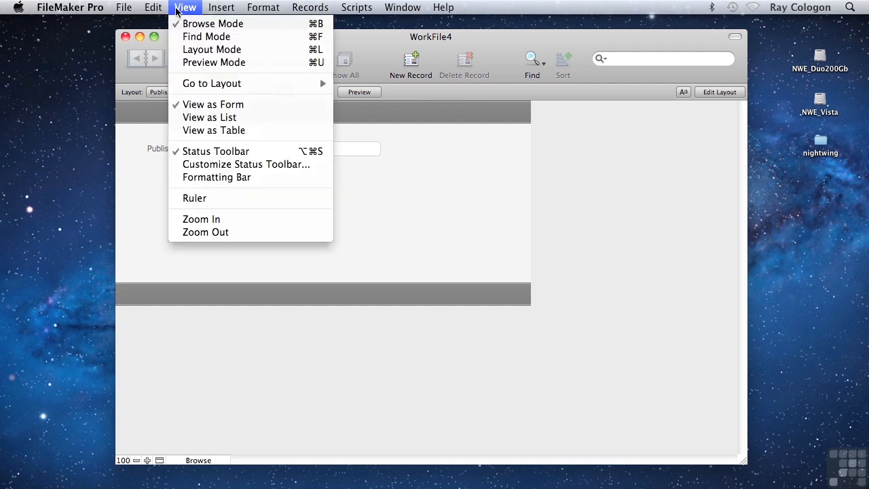
left_click(195, 49)
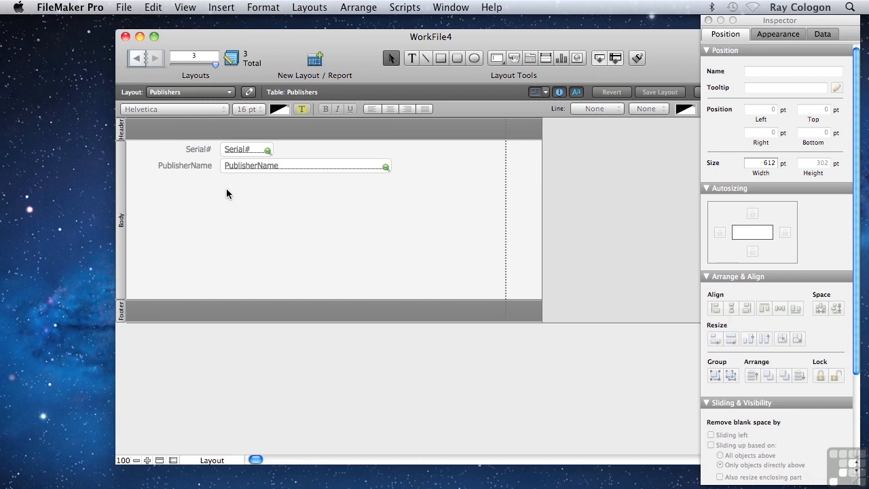
Step: Move the Serial# and PublisherName labels into the header and place their fields side by side beneath them at the top of the body
left_click_drag(200, 150, 228, 135)
left_click(176, 166)
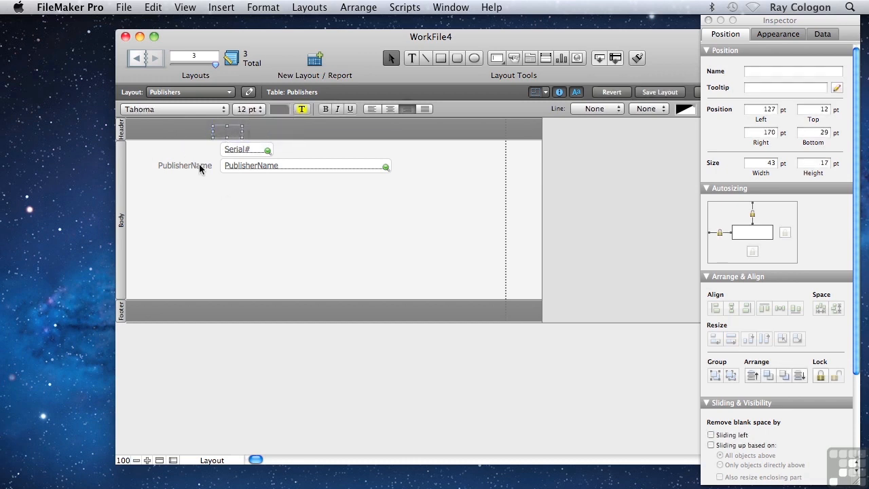
left_click_drag(176, 165, 291, 132)
left_click_drag(231, 151, 293, 146)
left_click(246, 148, "shift")
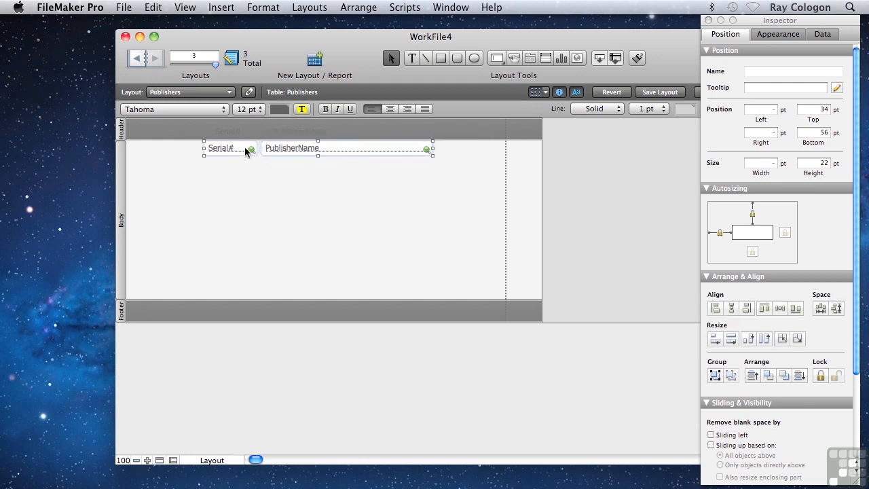
Step: Set the text of both fields to 10 pt and colour the two header labels white
left_click(248, 110)
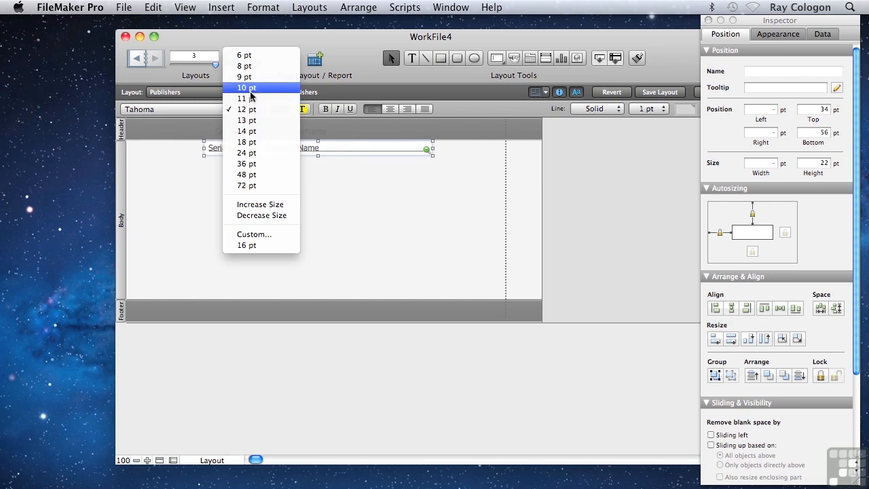
left_click(248, 88)
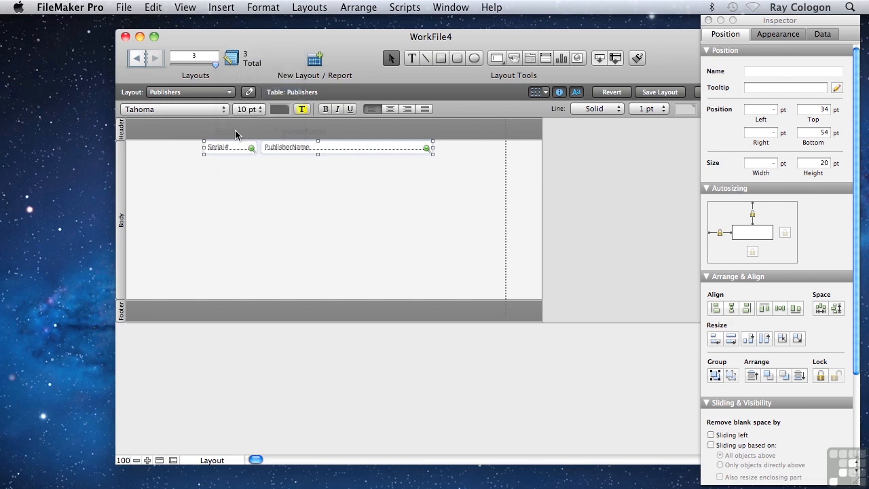
left_click(235, 130)
left_click(295, 132, "shift")
left_click(276, 111)
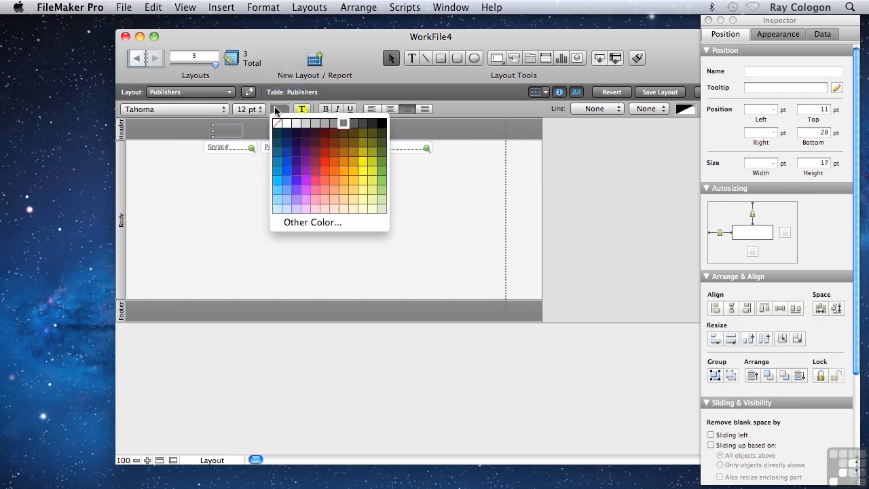
left_click(287, 121)
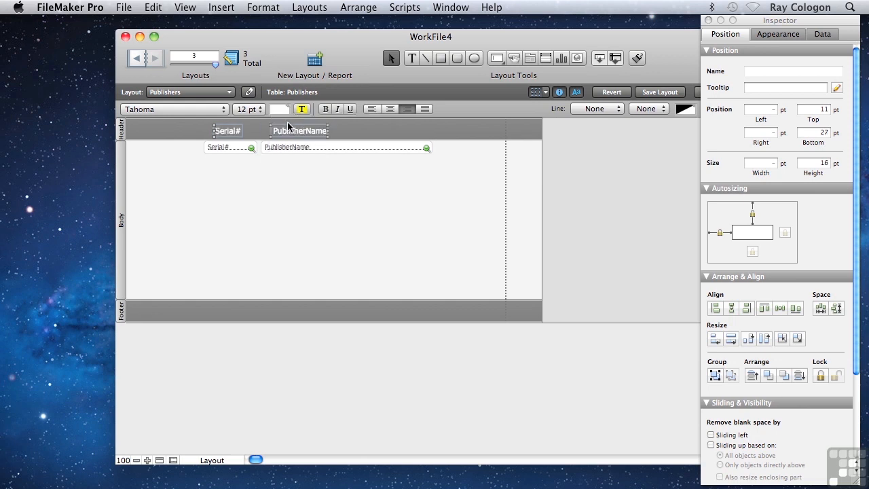
Step: Shrink the layout's body part to the height of the single field row and return to Browse mode
left_click(171, 300)
left_click_drag(171, 299, 179, 154)
left_click(186, 7)
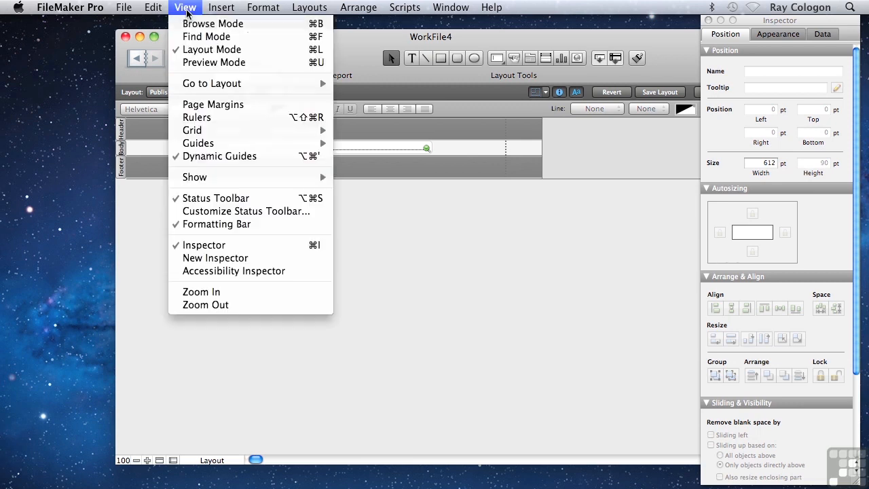
left_click(189, 23)
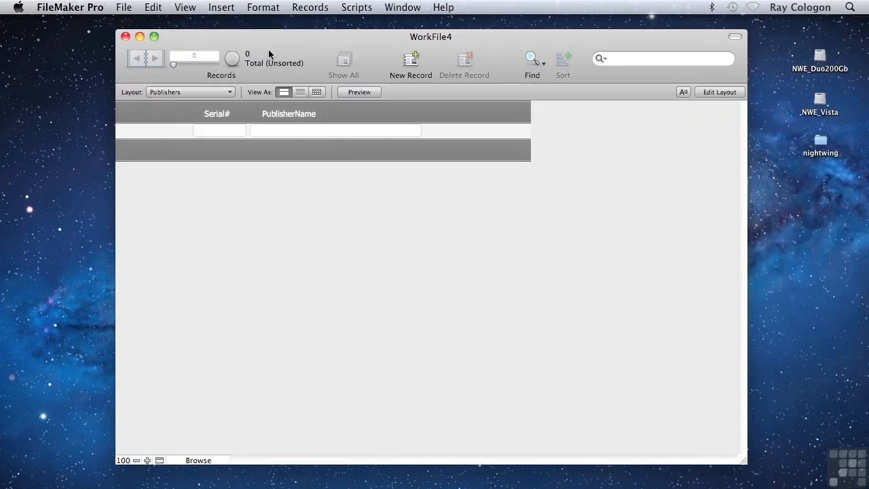
Step: Display the Publishers layout as a list and go to the Books layout
left_click(300, 93)
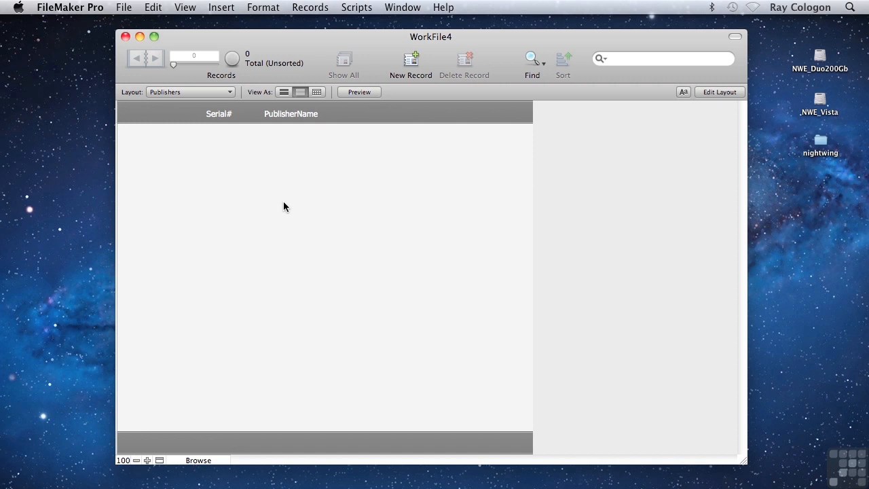
left_click(175, 92)
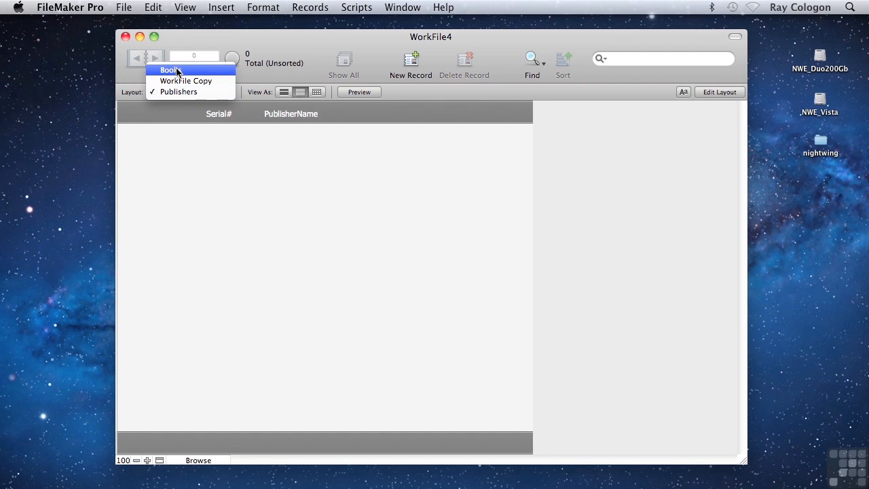
left_click(177, 70)
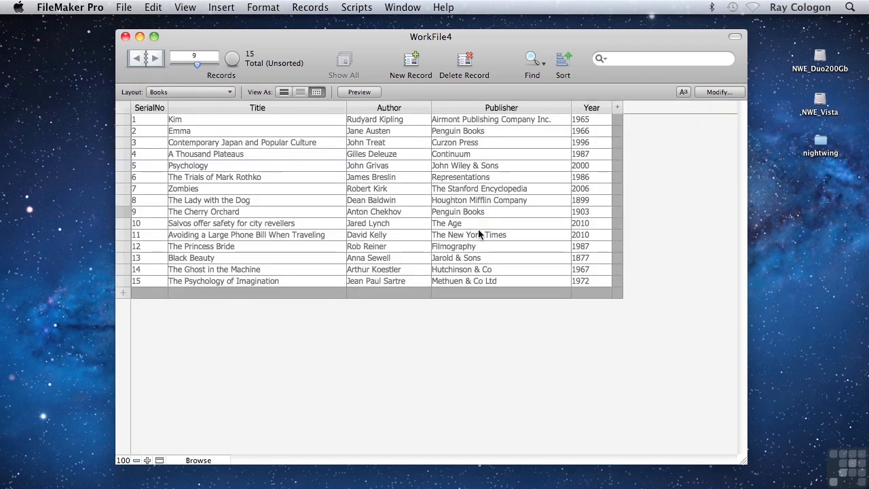
Step: Omit the duplicate Penguin Books record, The Cherry Orchard, from the found set of books
left_click(552, 213)
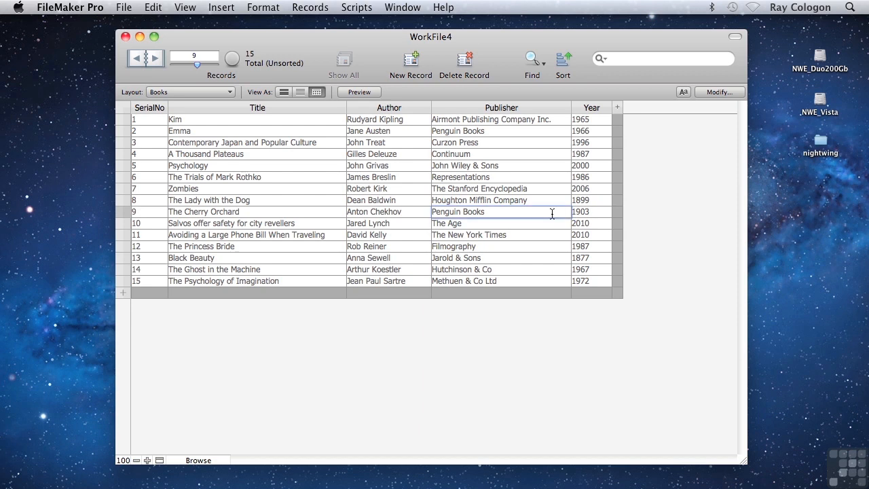
left_click(298, 10)
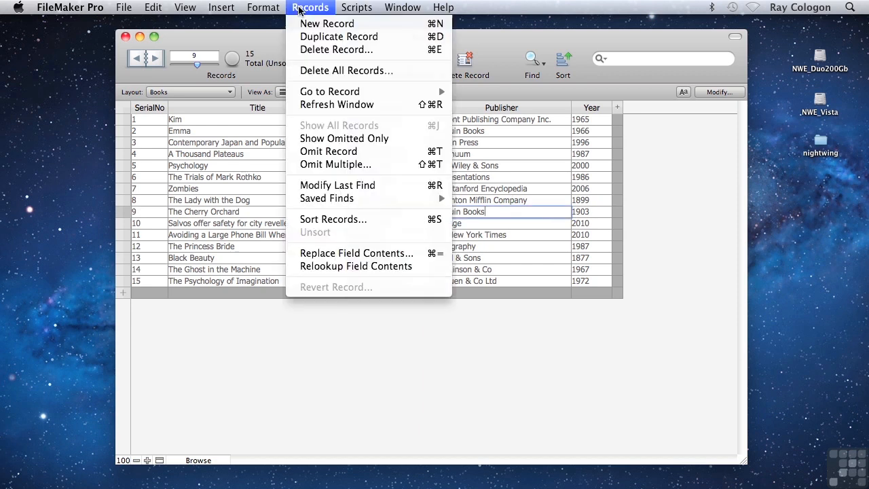
left_click(326, 149)
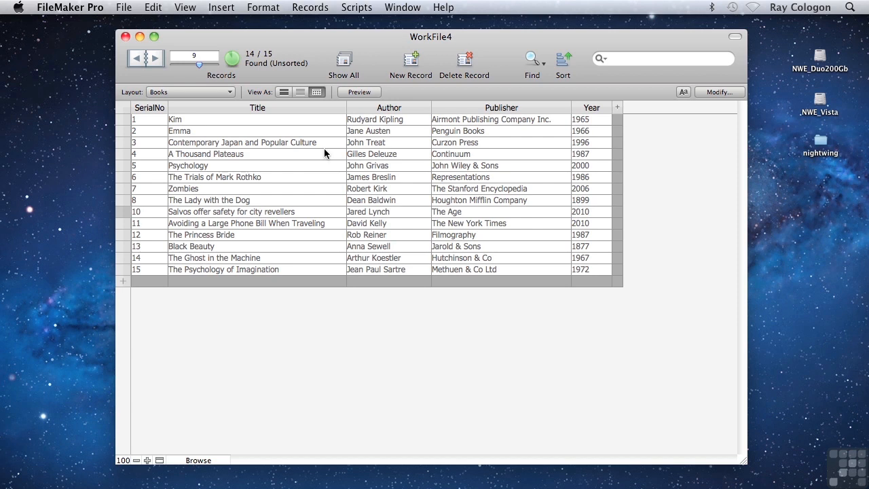
Step: Return to the Publishers layout and start a record import from the file WorkFile4.fmp12
left_click(179, 93)
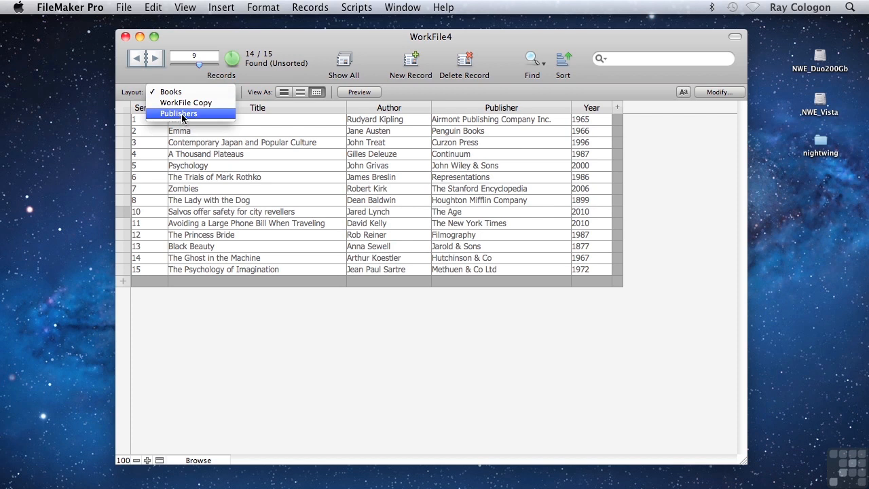
left_click(182, 113)
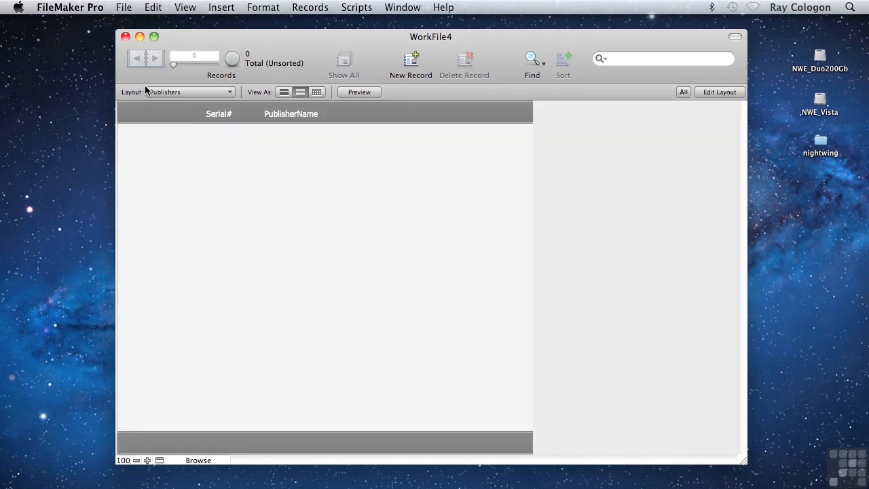
left_click(123, 8)
mouse_move(188, 238)
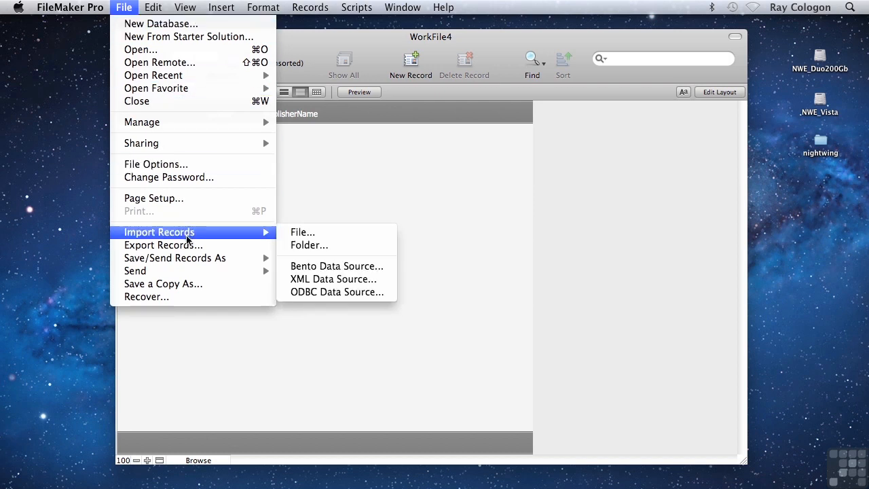
left_click(323, 235)
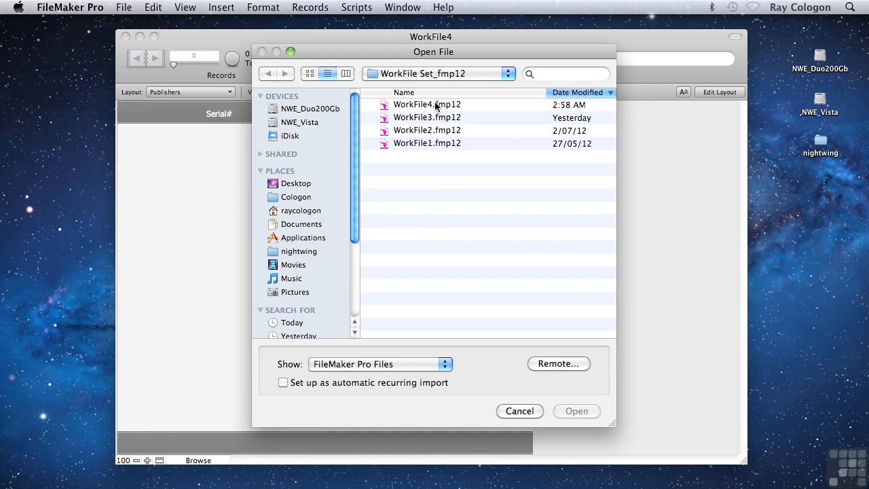
left_click(435, 104)
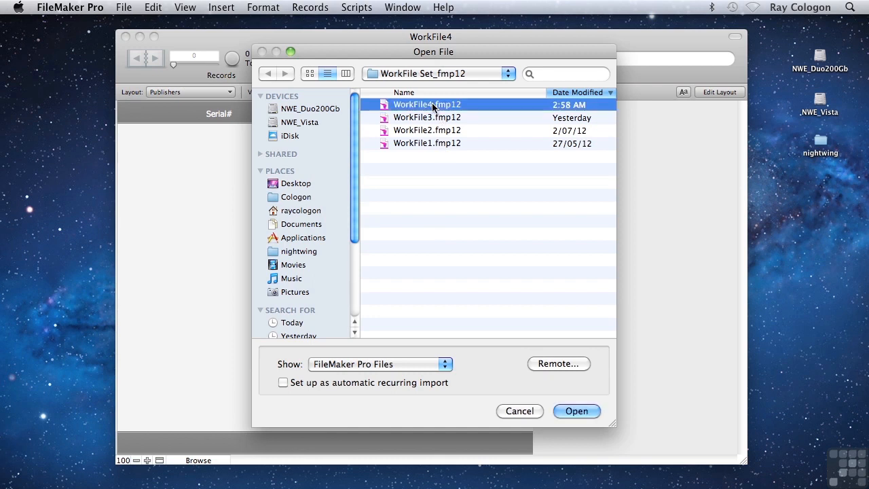
left_click(577, 410)
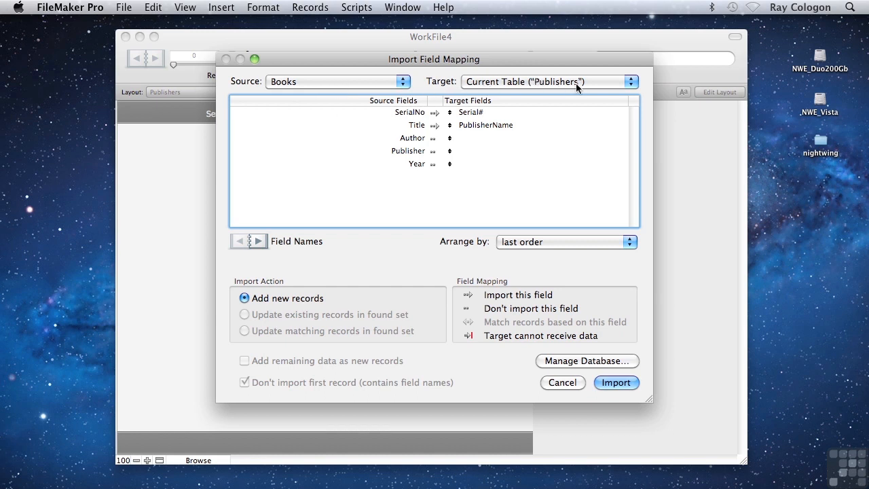
Step: Map Publisher to PublisherName, exclude SerialNo, and import the records as new ones with auto-enter options performed
left_click_drag(453, 127, 452, 147)
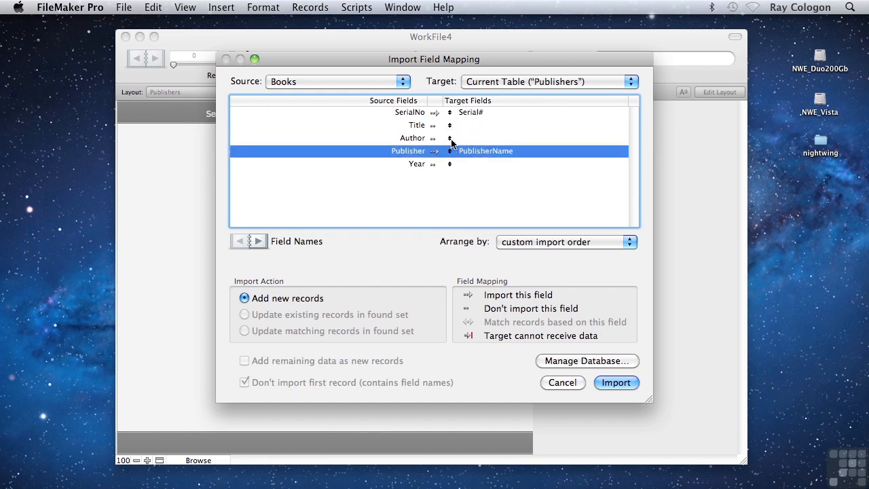
left_click(434, 112)
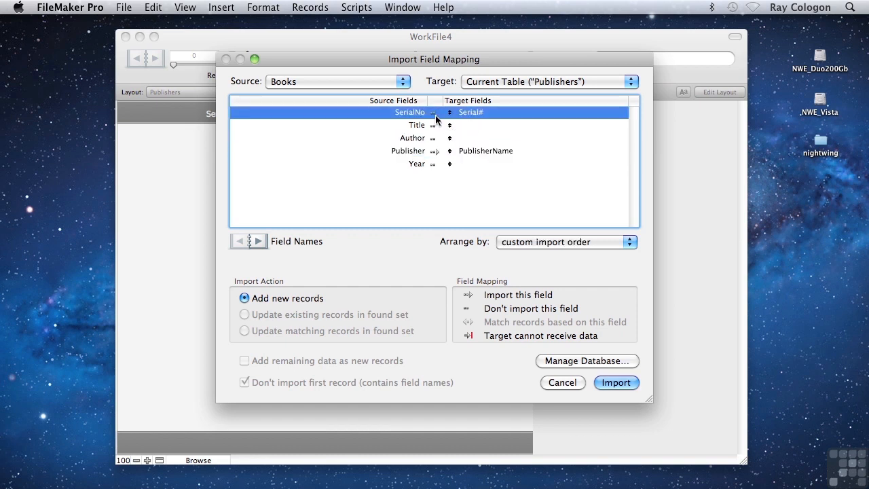
left_click(609, 383)
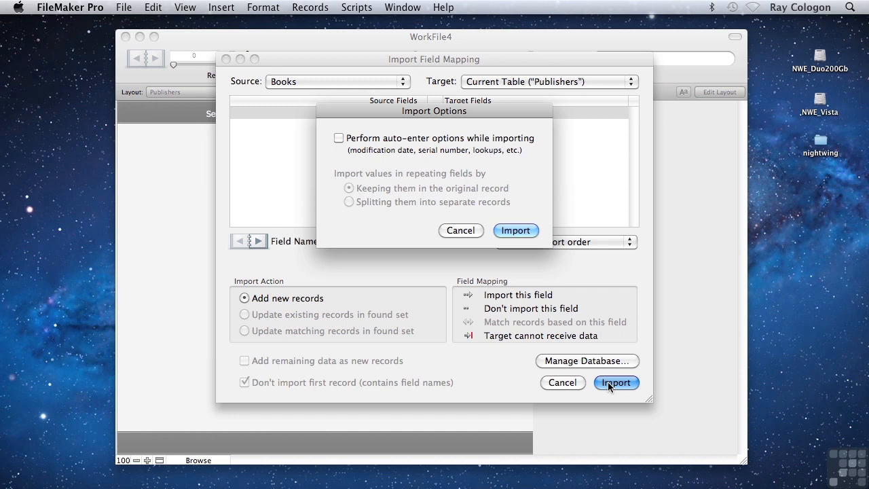
left_click(339, 138)
left_click(516, 231)
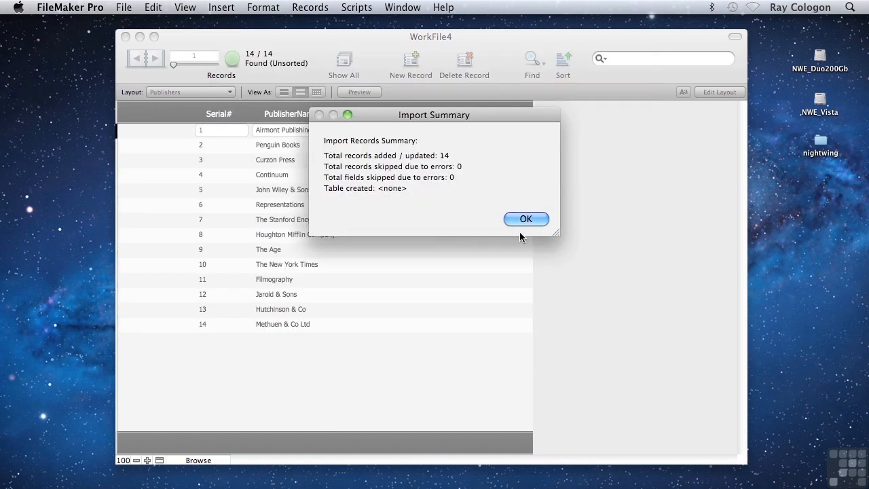
left_click(523, 220)
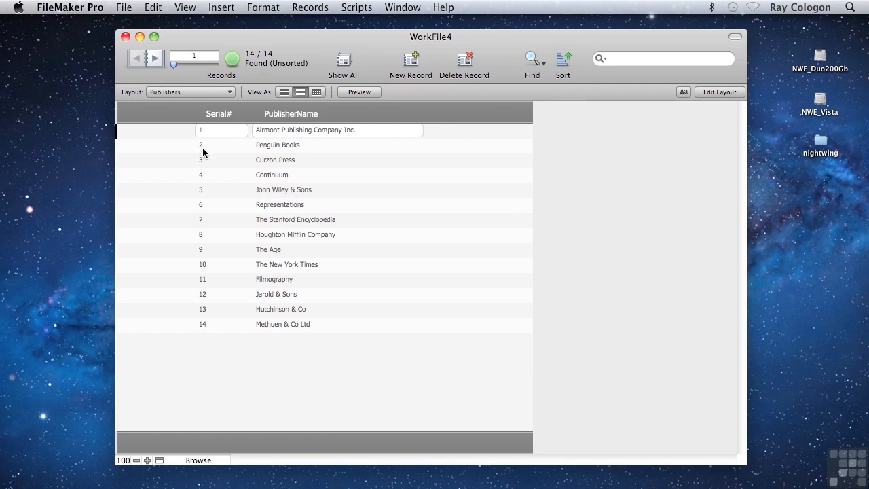
Step: Add a Number field named PublisherID to the Books table in the database definition
left_click(121, 8)
mouse_move(171, 122)
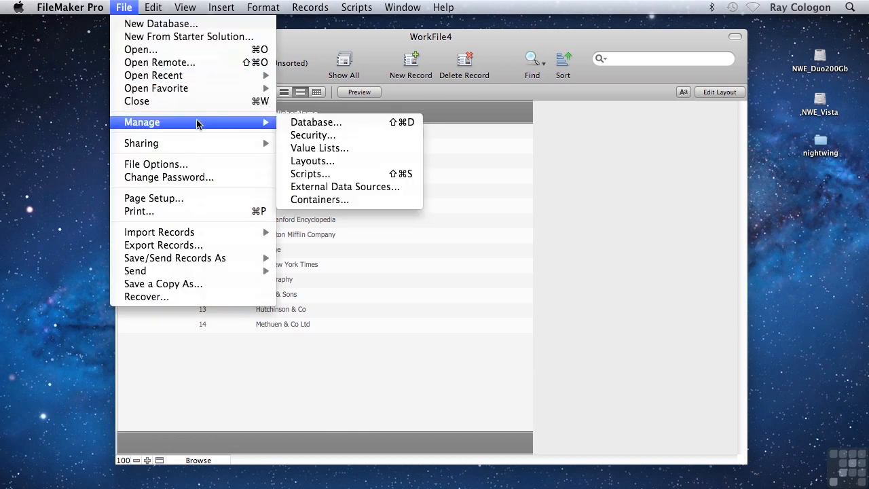
left_click(316, 122)
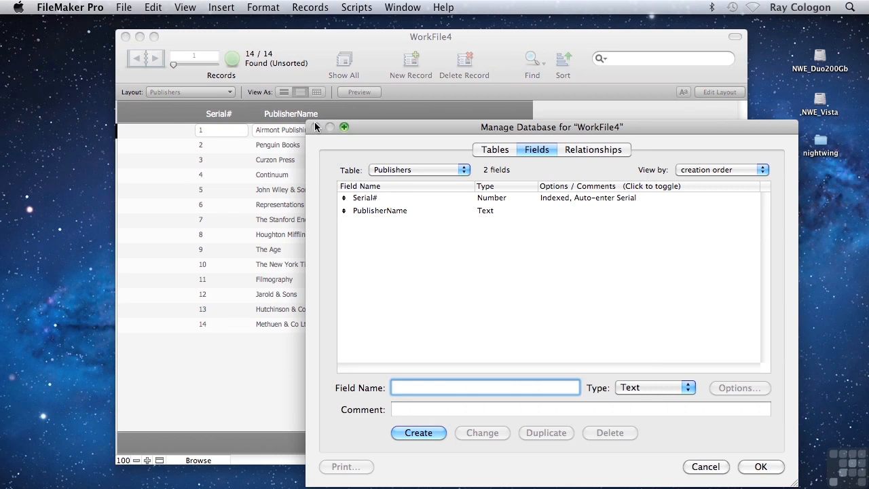
left_click(391, 173)
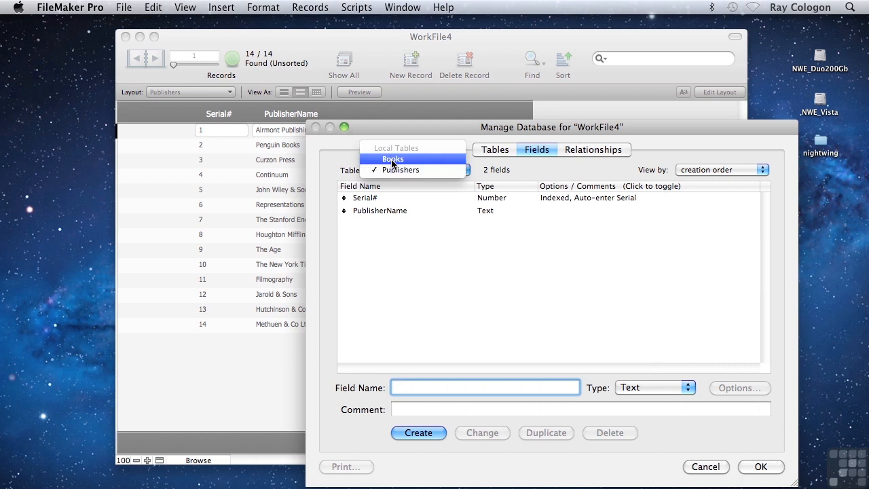
left_click(392, 160)
type("Pub")
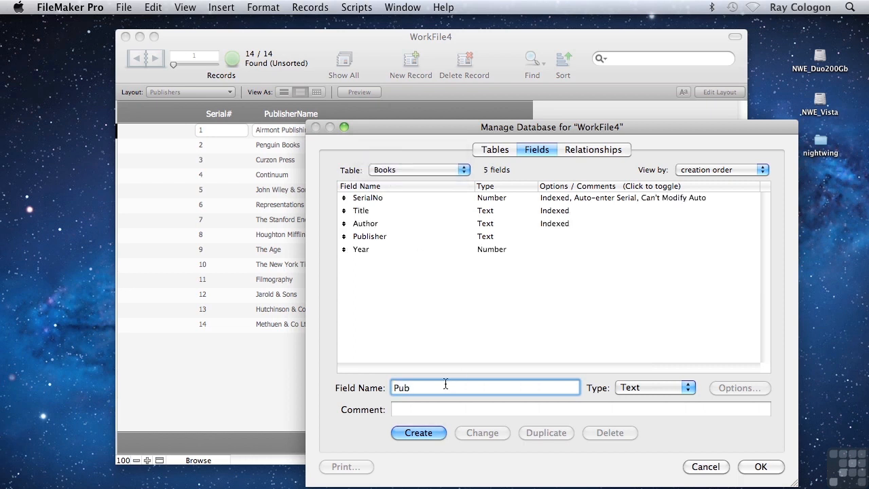
type("lisherID")
left_click(426, 435)
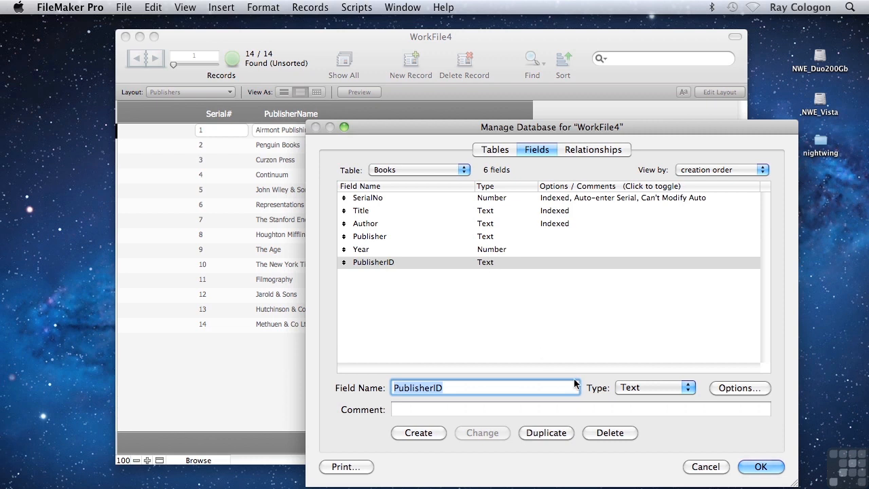
left_click(631, 387)
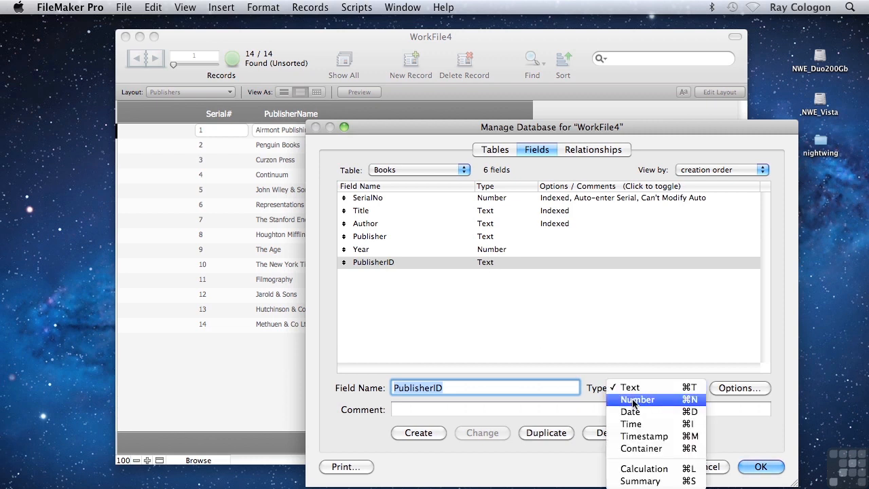
left_click(633, 401)
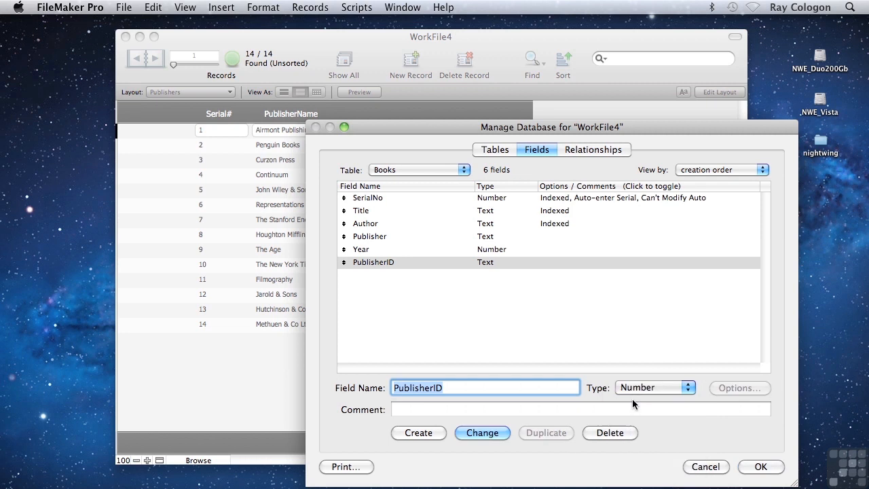
left_click(479, 433)
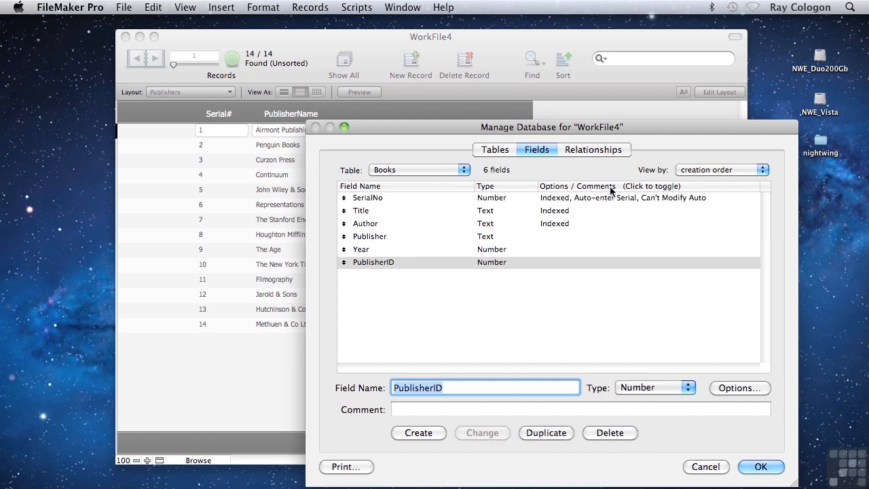
Step: Relate PublisherID in Books to Serial# in Publishers on the relationships graph and save the database changes
left_click(600, 150)
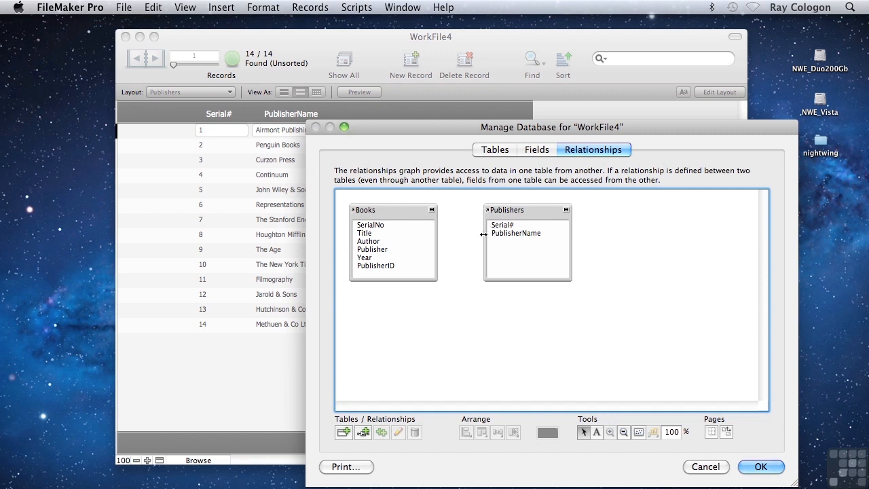
left_click_drag(387, 265, 505, 229)
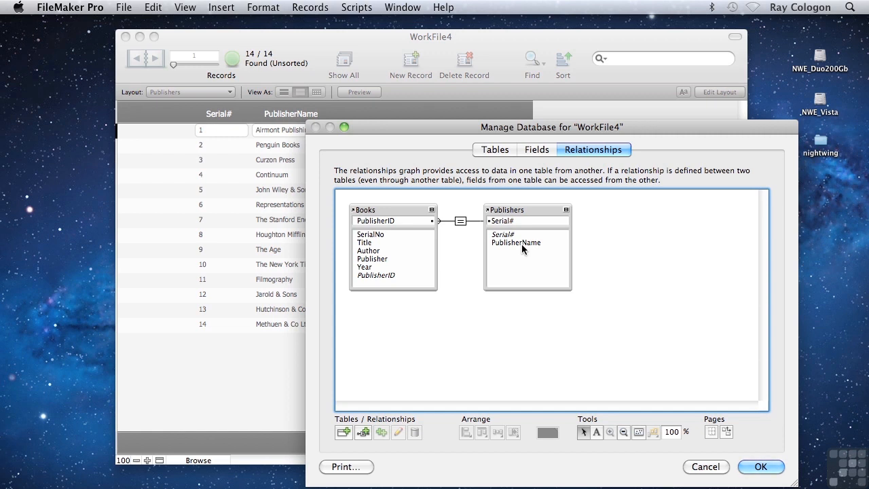
left_click(762, 466)
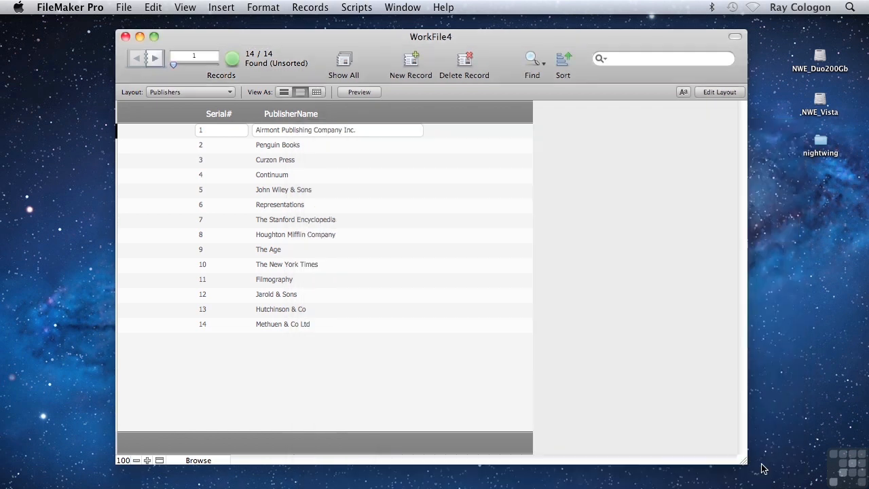
Step: Go to the Books layout, show it as a form, and switch it to Layout mode
left_click(186, 91)
left_click(180, 72)
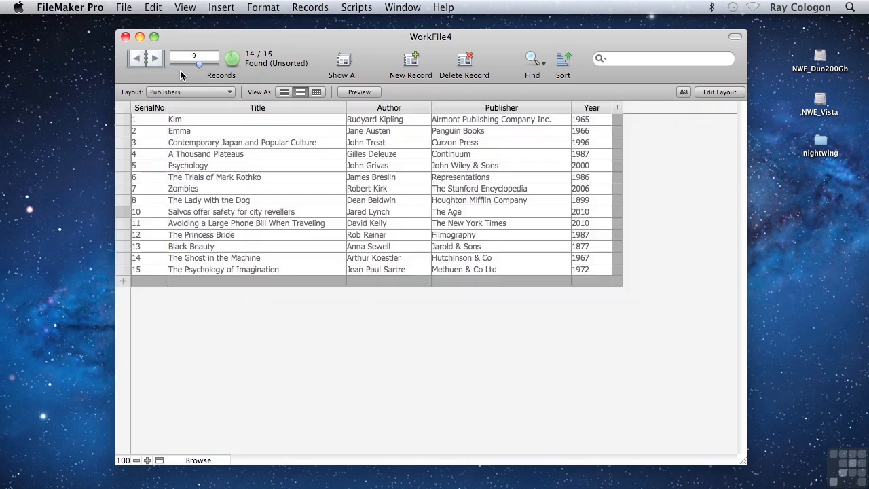
left_click(284, 93)
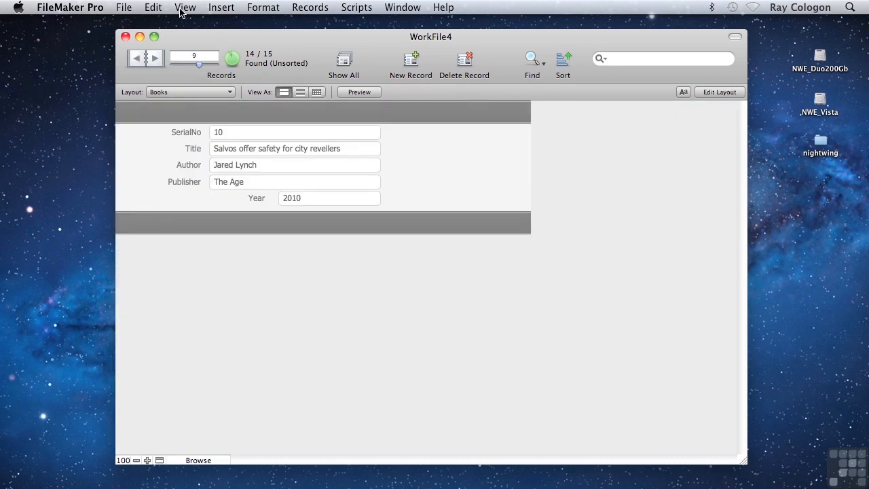
left_click(184, 8)
left_click(184, 50)
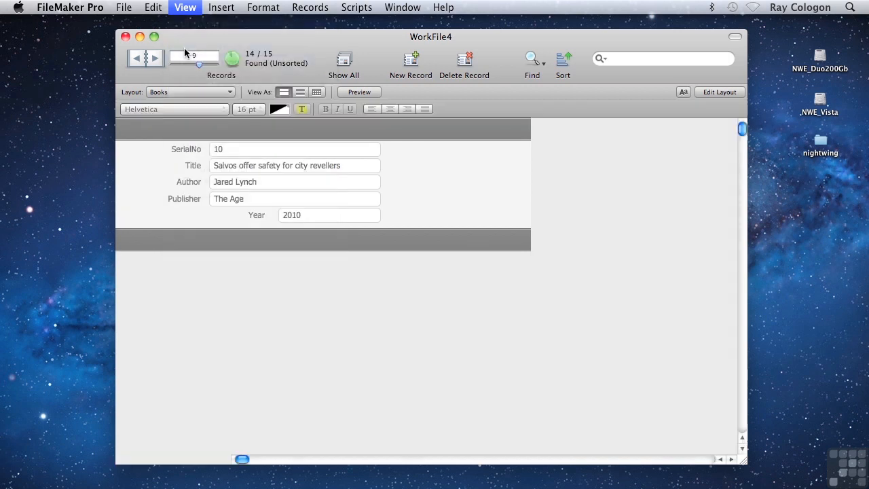
Step: Nudge all fields and their labels in the Books layout body slightly to the left
left_click_drag(430, 275, 292, 169)
left_click_drag(251, 151, 141, 122)
key("Left")
key("Left")
key("Left")
key("Left")
key("Left")
key("Left")
key("Left")
key("Left")
key("Left")
key("Left")
key("Left")
key("Left")
key("Left")
key("Left")
key("Left")
key("Left")
key("Left")
key("Left")
key("Left")
key("Left")
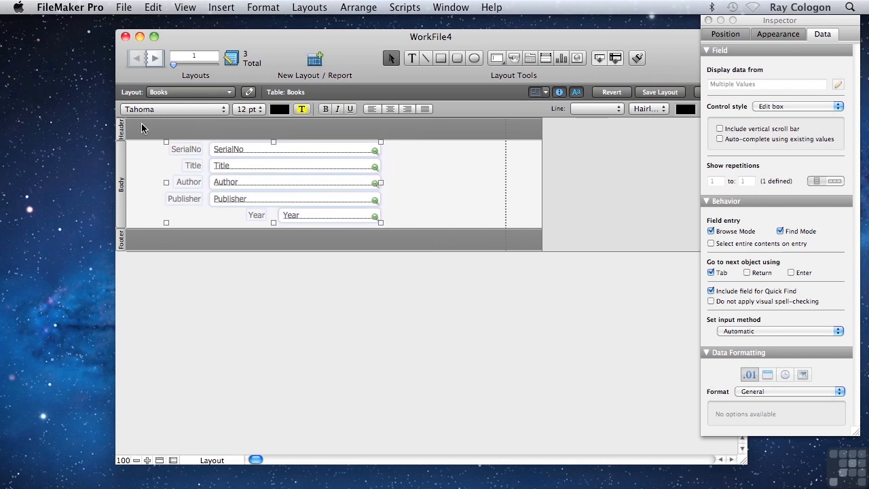
left_click(612, 163)
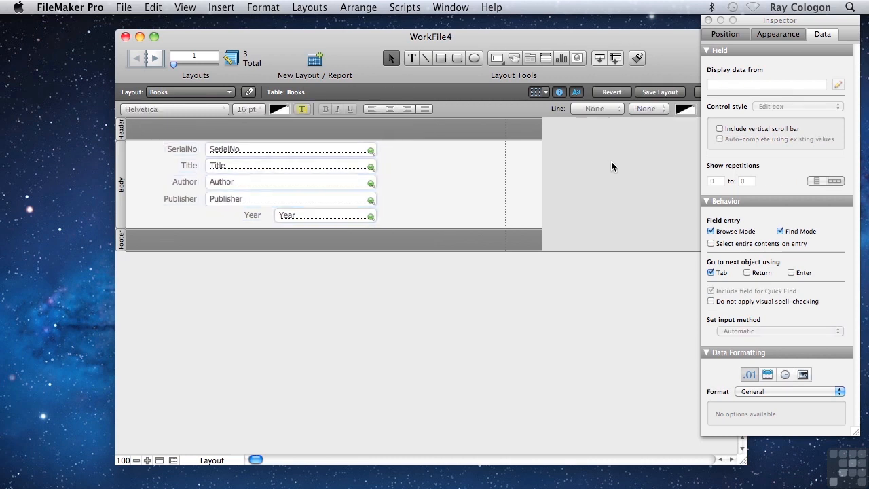
Step: Place the PublisherID field with its label in the body, to the right of the Title field
left_click_drag(601, 60, 442, 161)
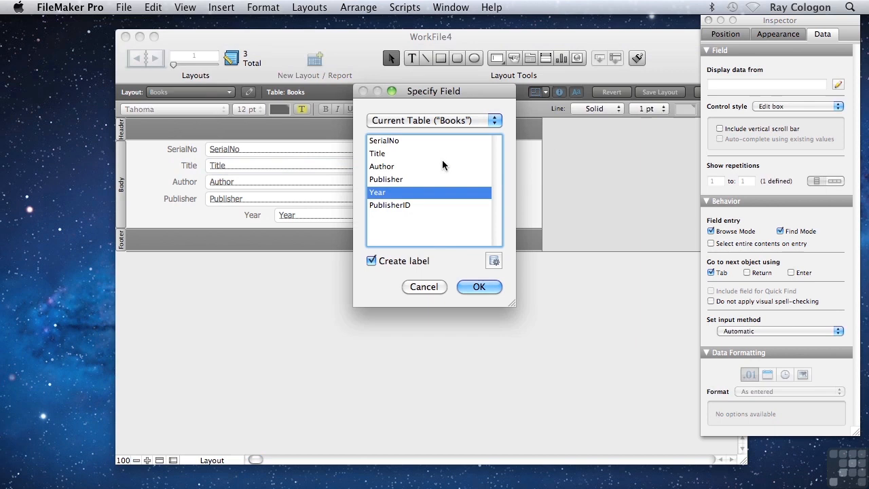
double_click(383, 205)
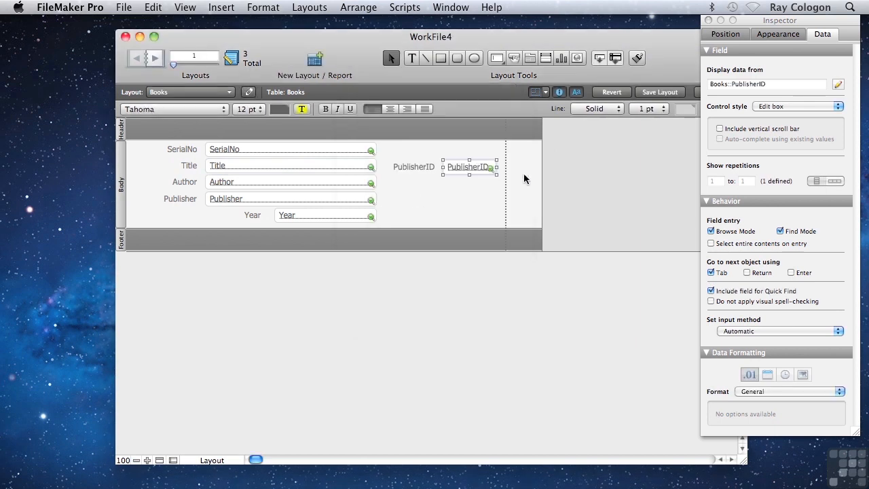
Step: Place the related PublisherName field from Publishers in the body below PublisherID, with its label directly above the field
left_click_drag(599, 58, 388, 195)
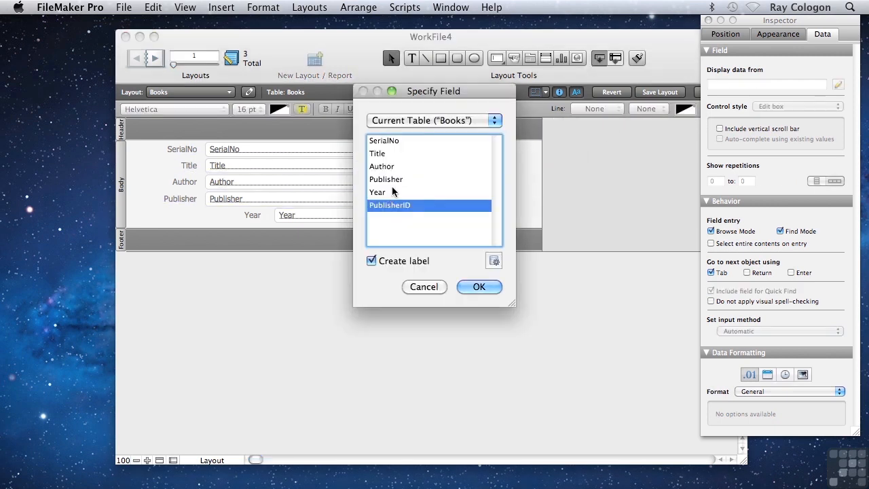
left_click(435, 120)
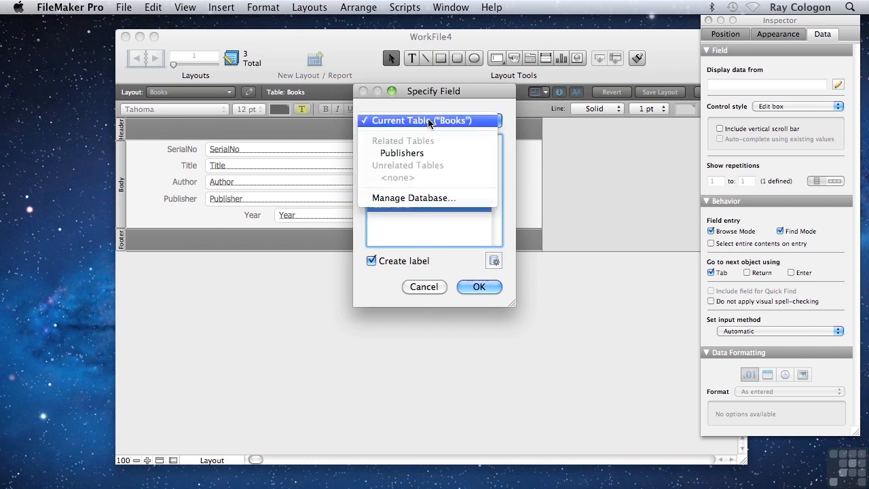
left_click(417, 154)
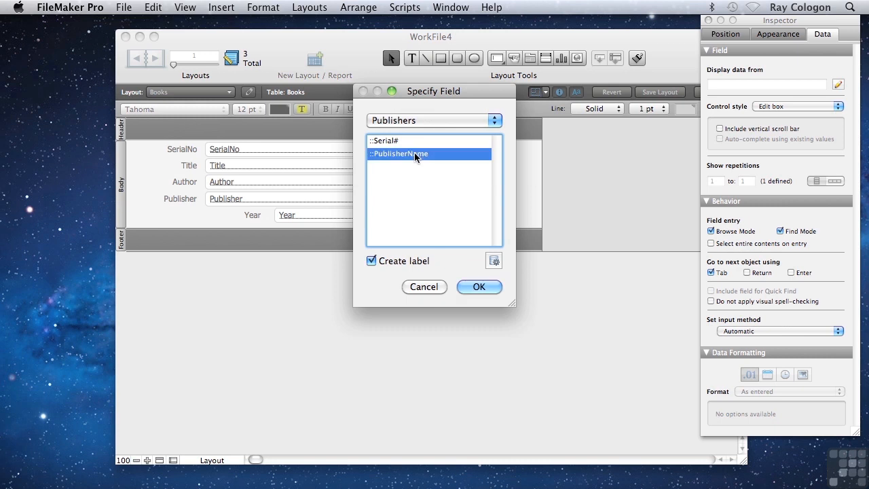
double_click(416, 154)
left_click_drag(443, 199, 520, 199)
left_click_drag(336, 197, 404, 189)
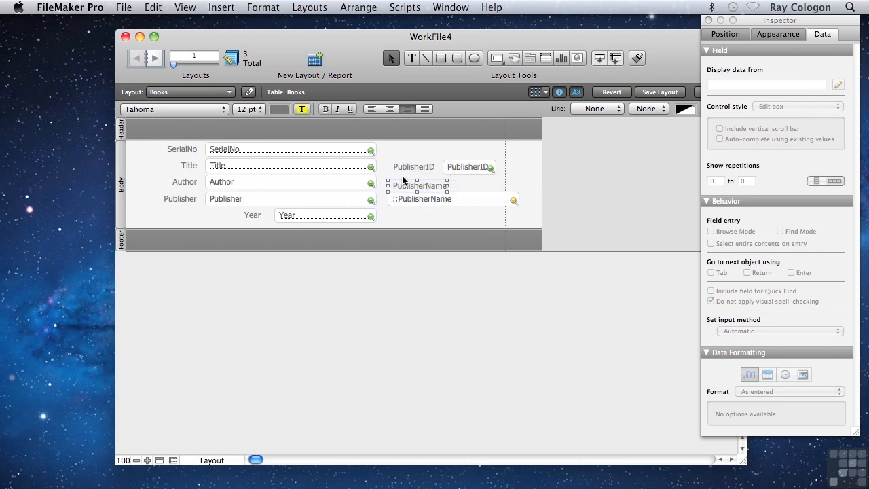
left_click(452, 221)
Step: In Browse mode, replace the PublisherID contents across the found set with serial numbers starting at 1 and incrementing by 1
left_click(186, 8)
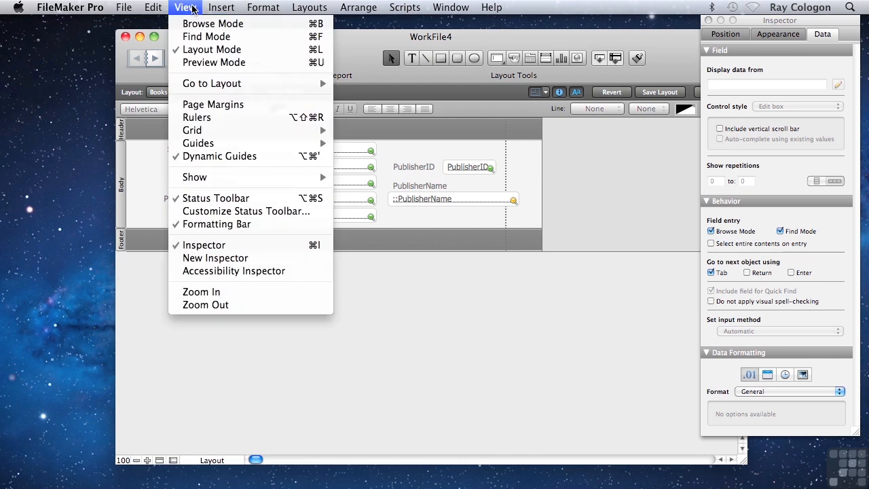
left_click(190, 23)
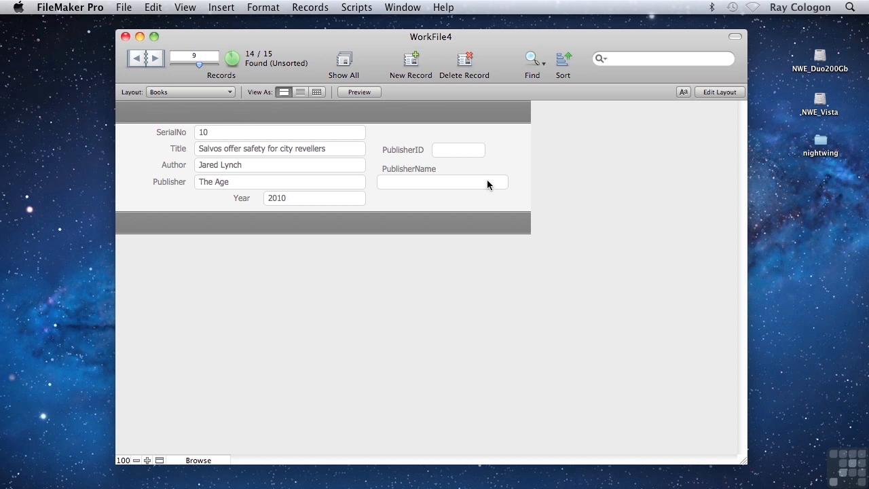
left_click(446, 151)
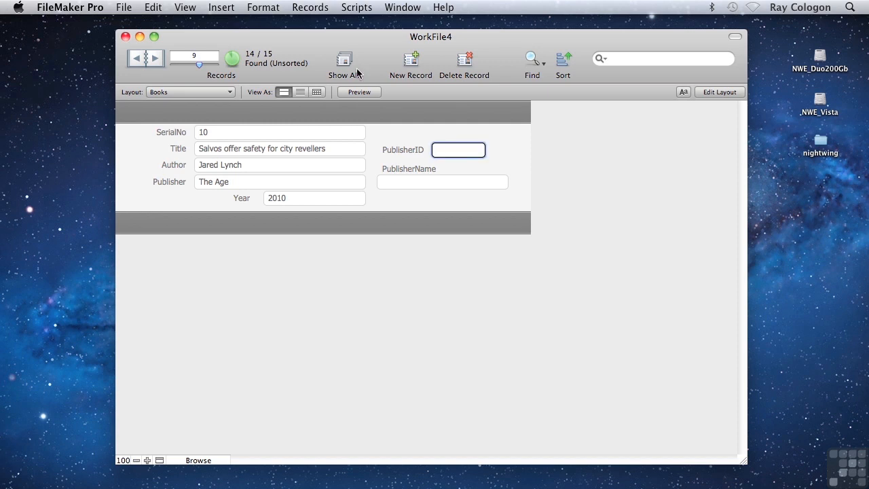
left_click(309, 7)
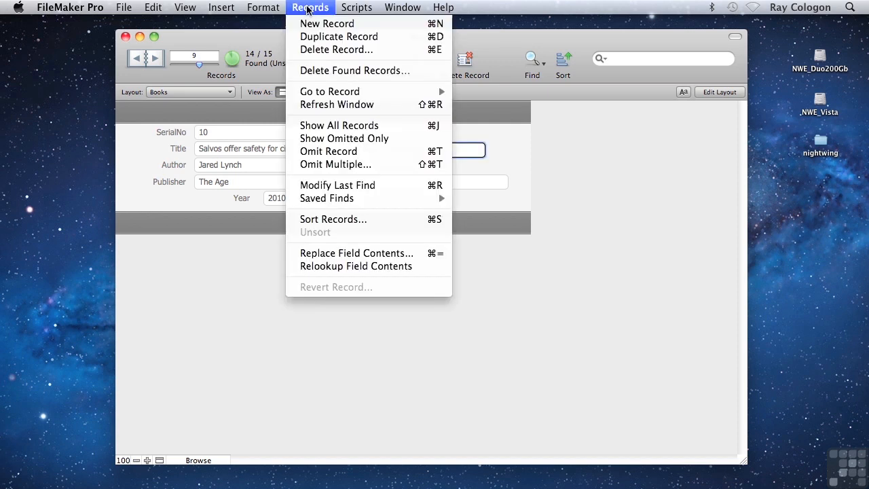
left_click(354, 253)
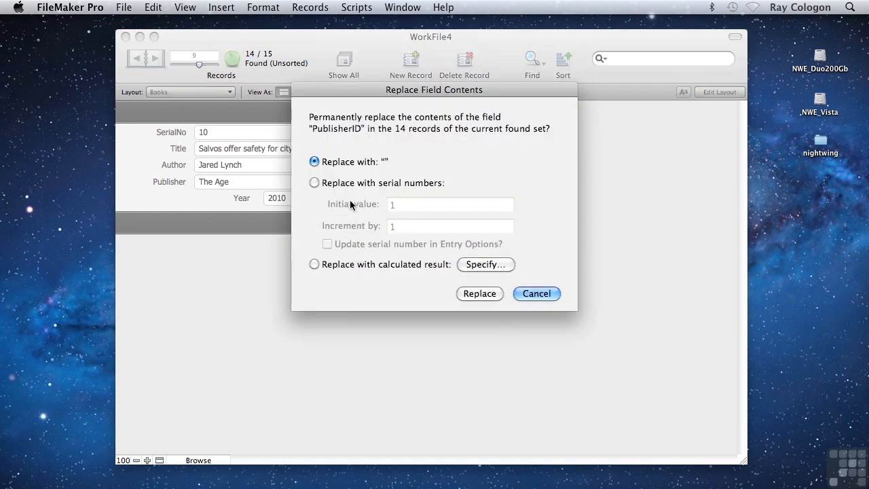
left_click(325, 186)
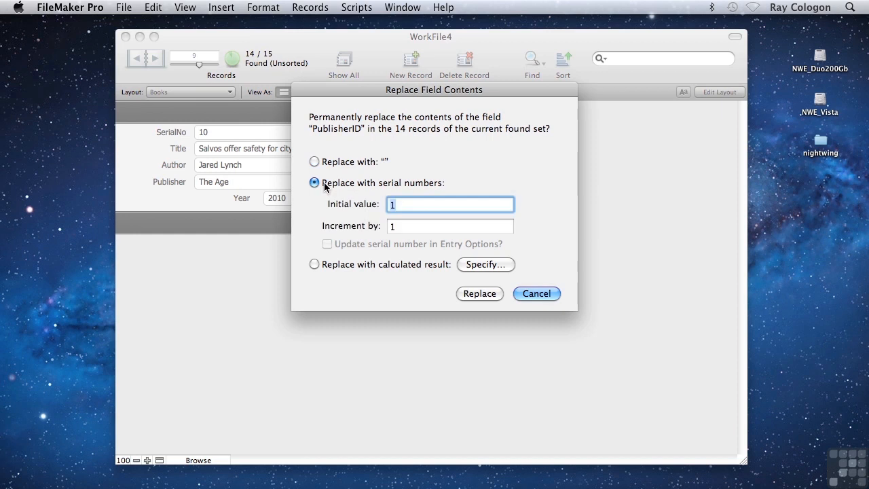
left_click(474, 293)
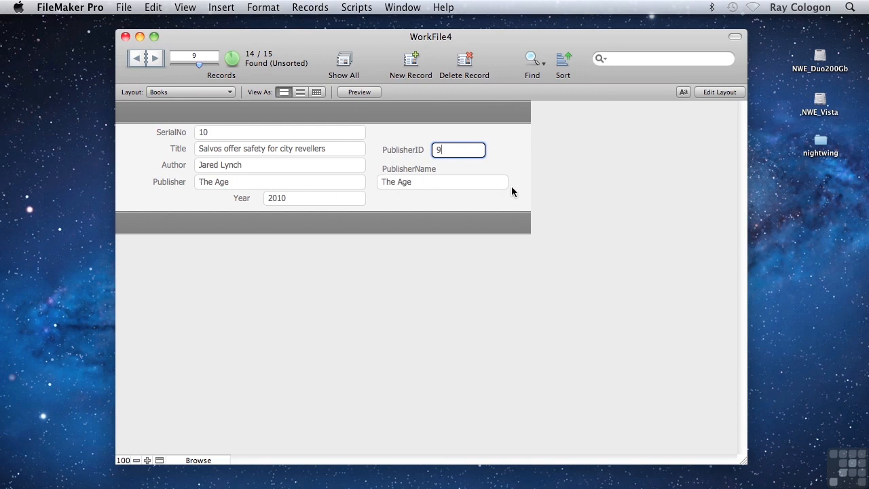
left_click(403, 191)
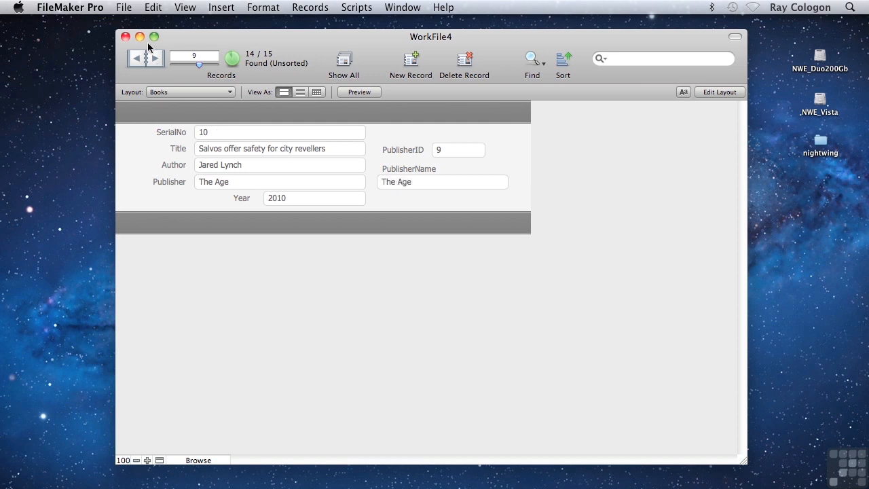
Step: Page back to the first Books record, comparing the Publisher and PublisherName values
left_click(138, 61)
left_click(138, 61)
left_click(138, 61)
left_click(138, 60)
left_click(138, 61)
left_click(138, 60)
left_click(138, 60)
left_click(138, 61)
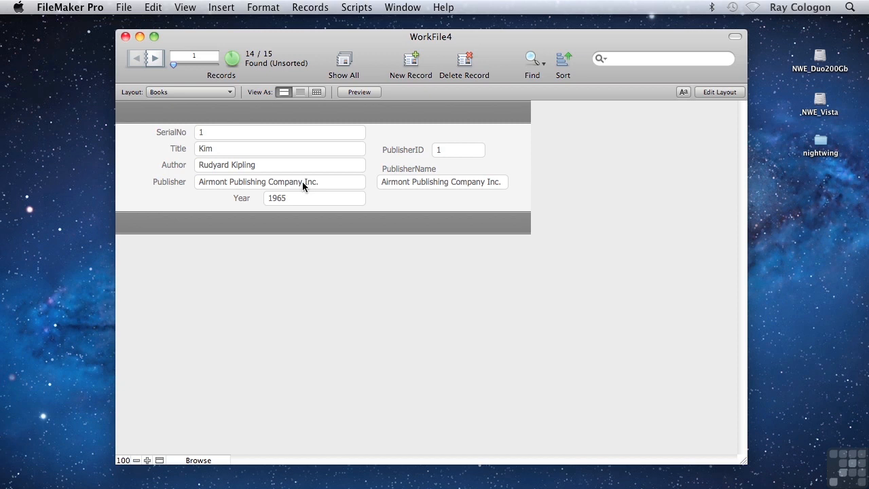
Step: Delete the Publisher field from the Books table and save the database changes
left_click(122, 7)
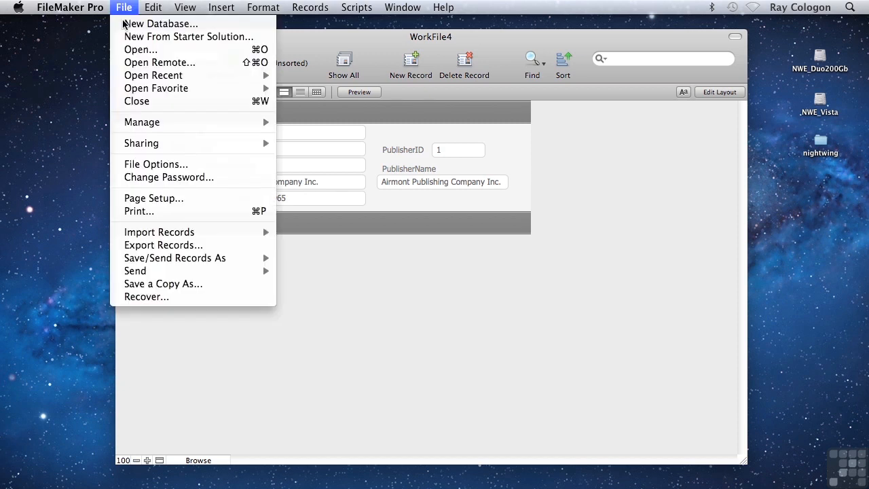
mouse_move(166, 123)
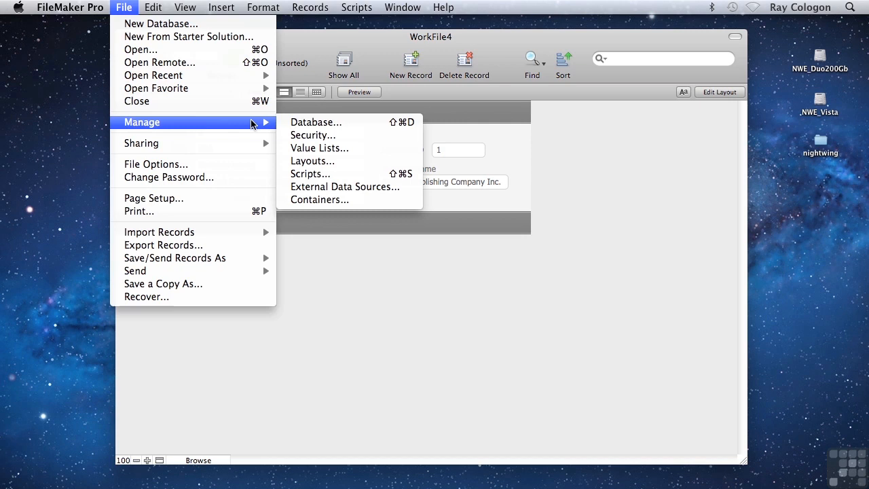
left_click(307, 123)
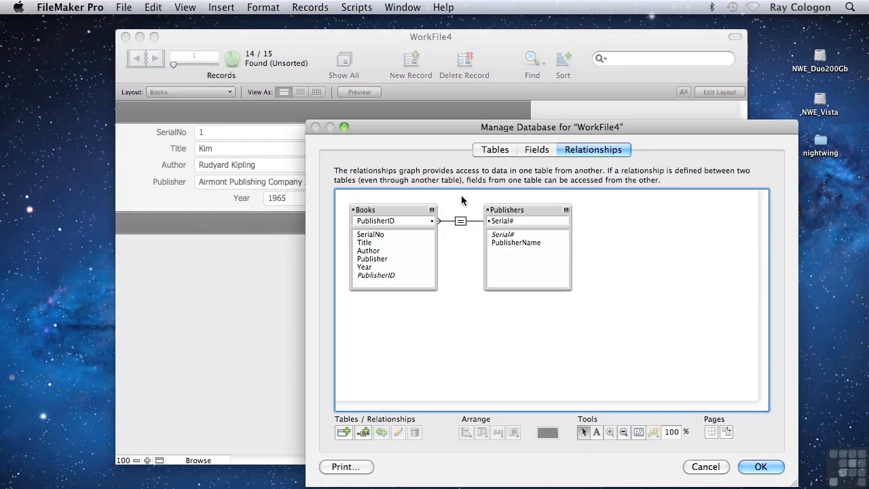
left_click(535, 149)
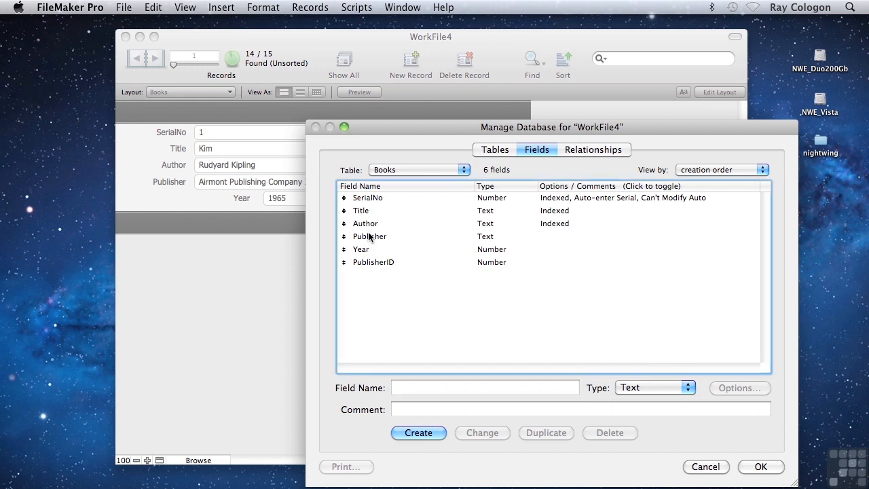
left_click(369, 237)
left_click(610, 433)
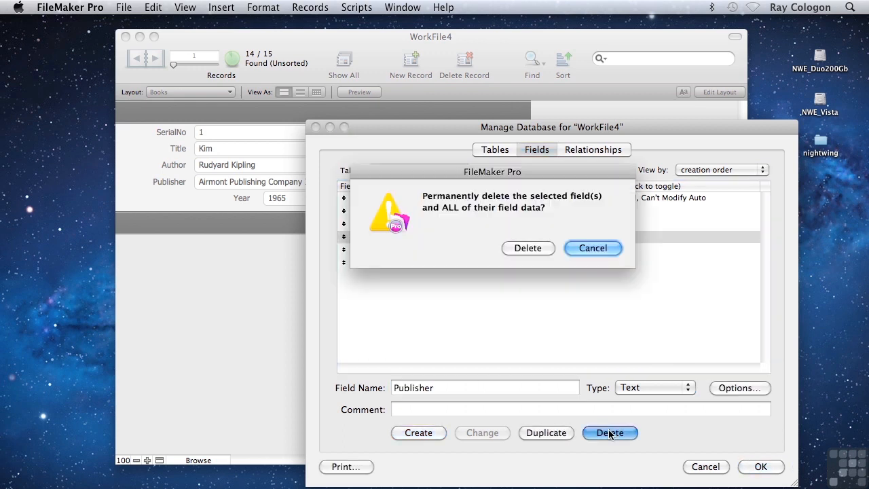
left_click(538, 248)
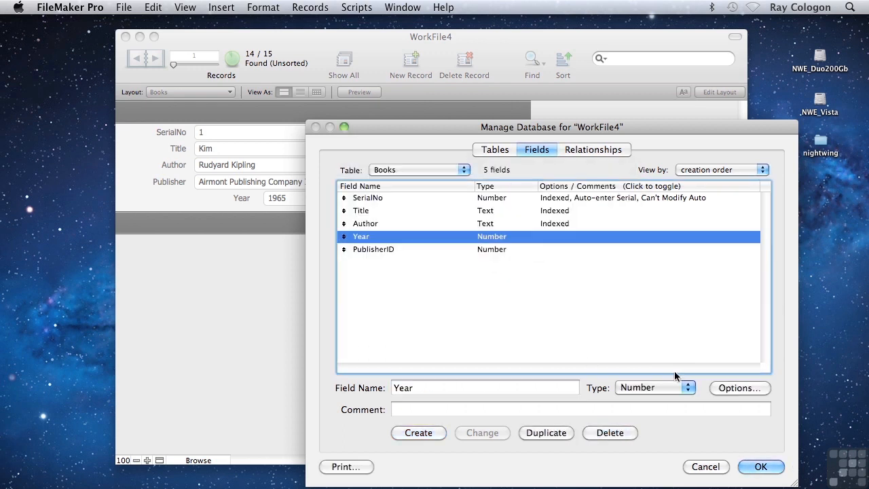
left_click(760, 467)
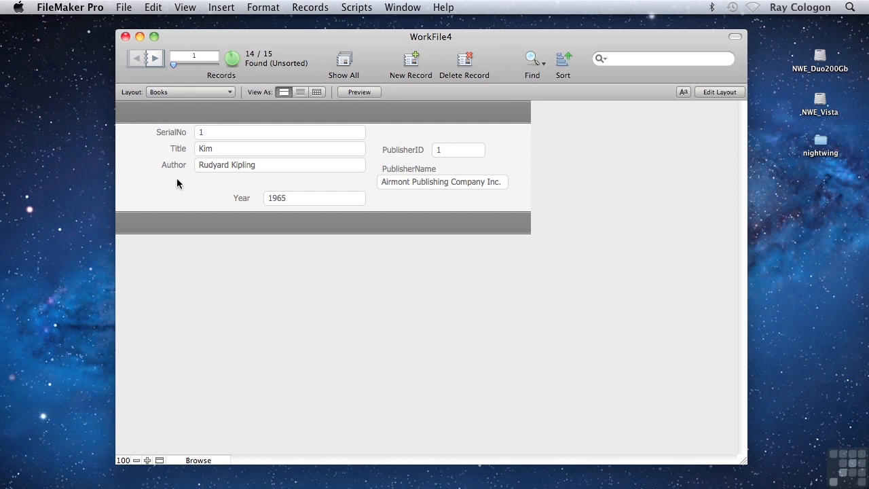
Step: In Layout mode, narrow the PublisherID field and move it with its label into the gap below Author
left_click(185, 8)
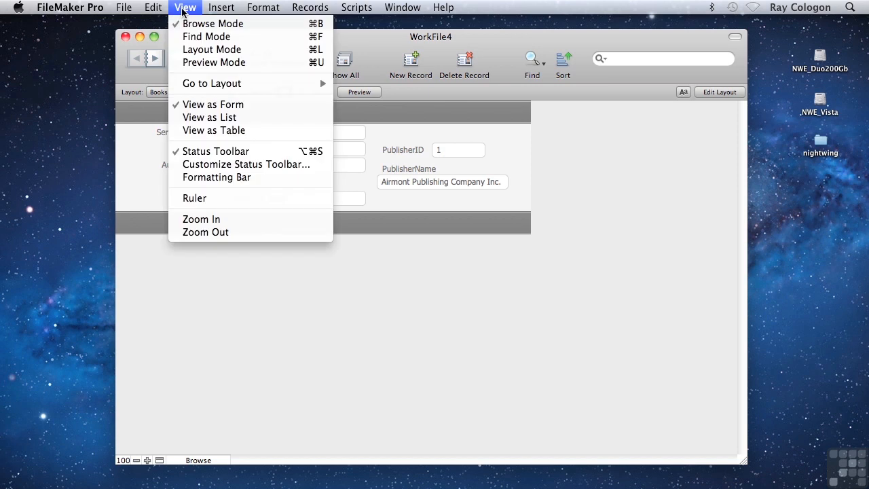
left_click(192, 49)
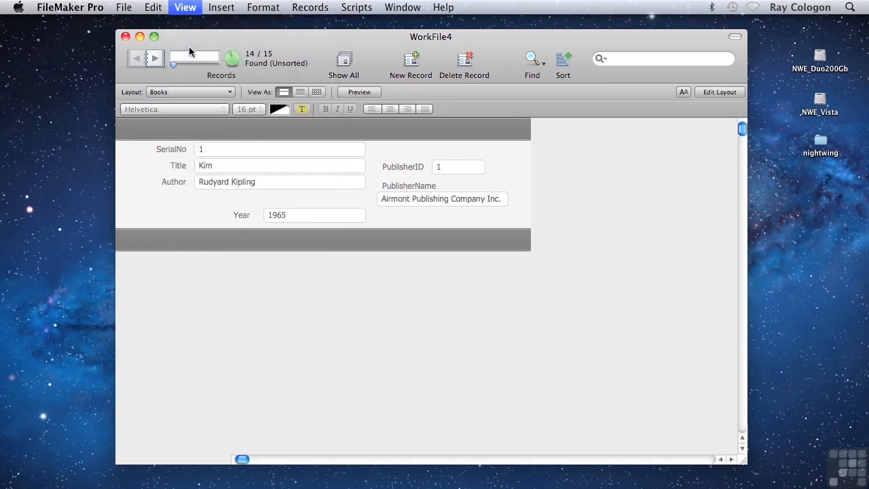
left_click(469, 170)
left_click_drag(496, 174, 228, 199)
left_click(413, 167, "shift")
left_click(186, 198)
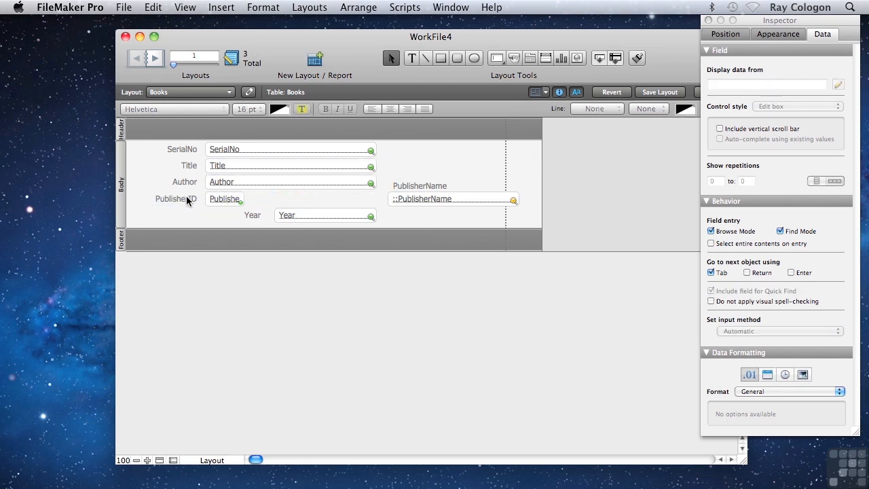
Step: Shorten the PublisherID label text to Publisher
double_click(187, 198)
double_click(188, 199)
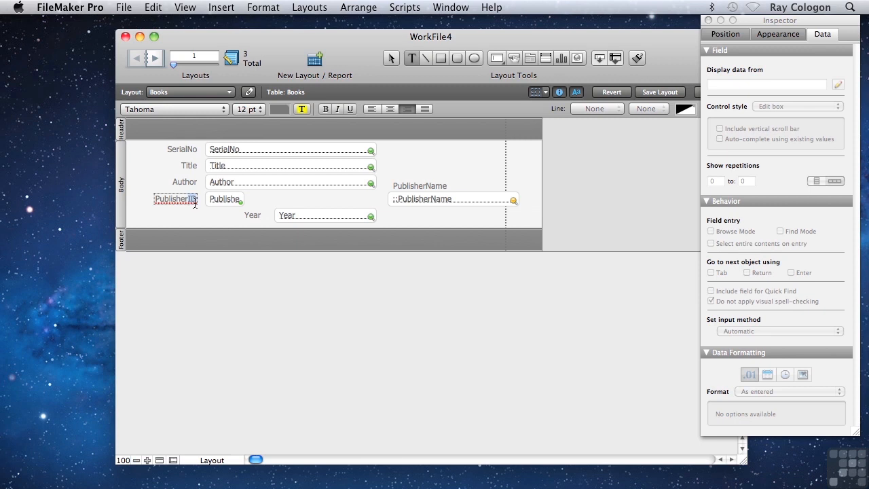
key("BackSpace")
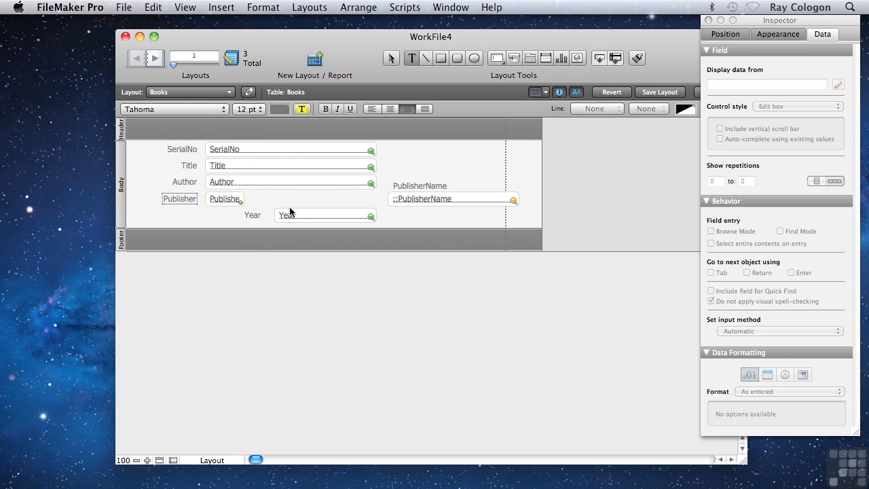
Step: Fit the PublisherName field between PublisherID and the right edge of the Author field, and center the PublisherID text
left_click_drag(410, 197, 248, 199)
left_click(227, 201)
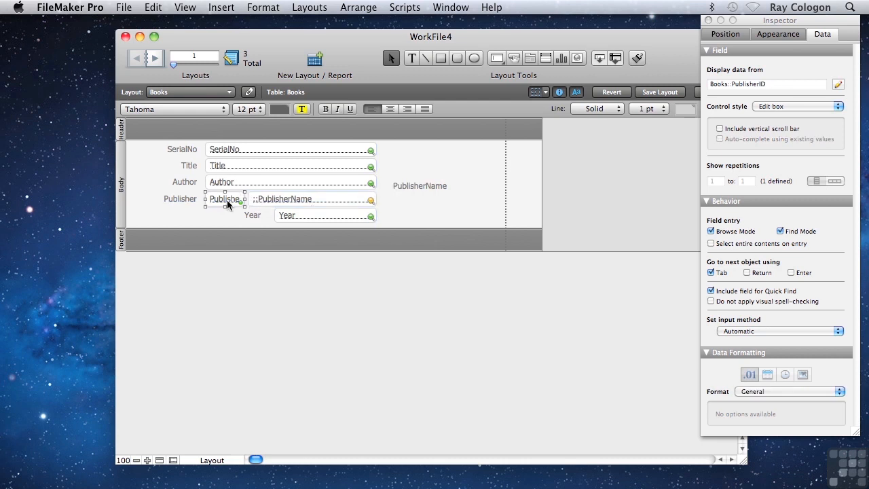
key("super+backslash")
Step: Delete the leftover PublisherName label and shift all remaining body fields and labels to the right
left_click(420, 183)
key("BackSpace")
left_click_drag(416, 274, 145, 139)
key("Right")
key("Right")
key("Right")
key("Right")
key("Right")
key("Right")
key("Right")
key("Right")
key("Right")
key("Right")
key("Right")
key("Right")
key("Right")
key("Right")
key("Right")
key("Right")
key("Right")
key("Right")
key("Right")
key("Right")
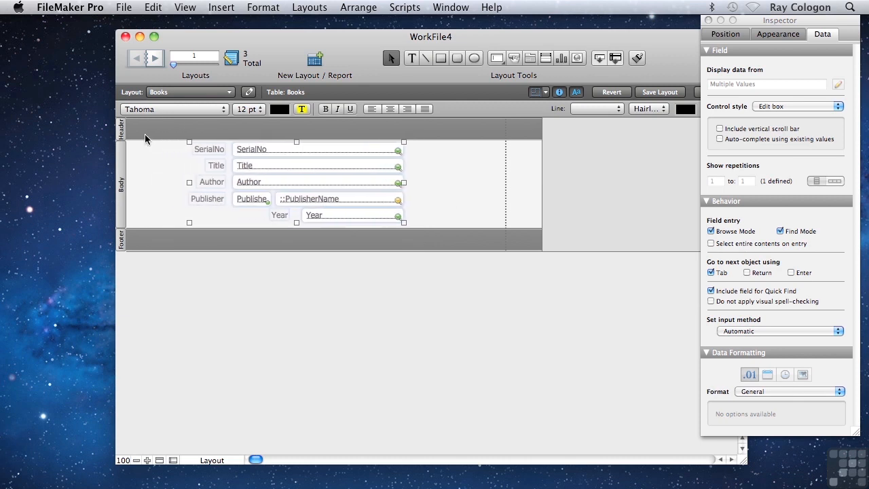
Step: Switch to Browse mode and display the Books records as a list
left_click(185, 7)
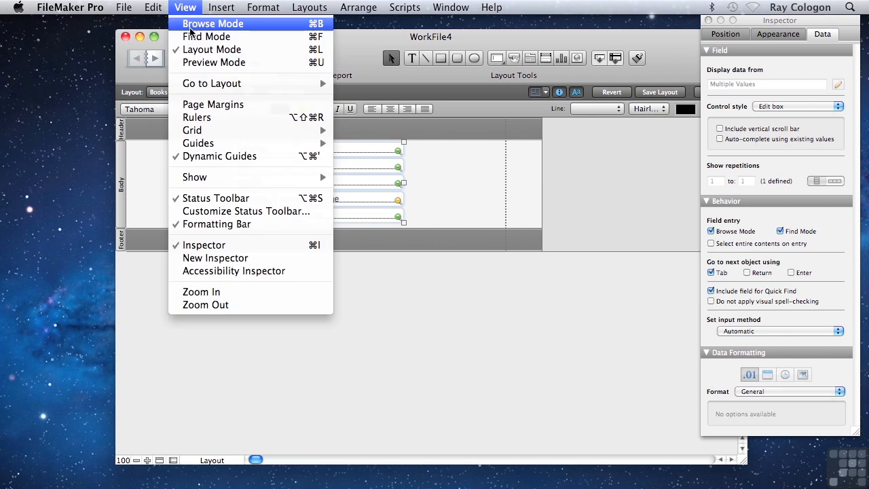
left_click(192, 25)
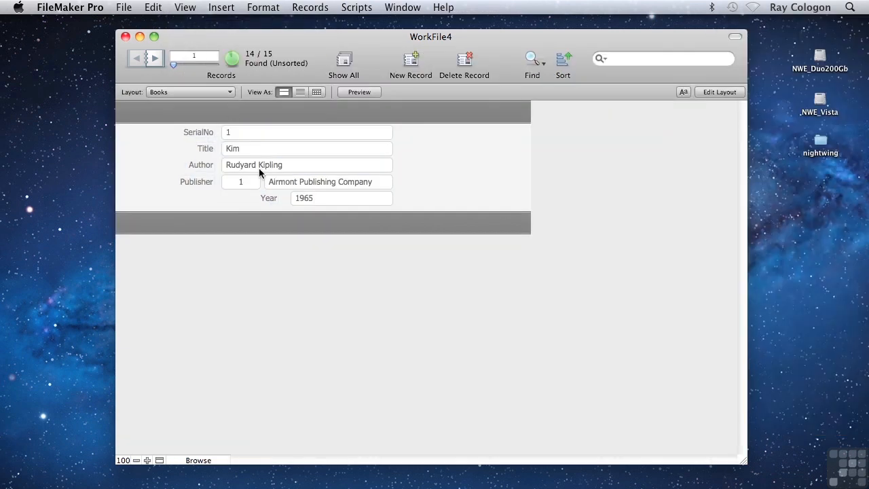
left_click(301, 91)
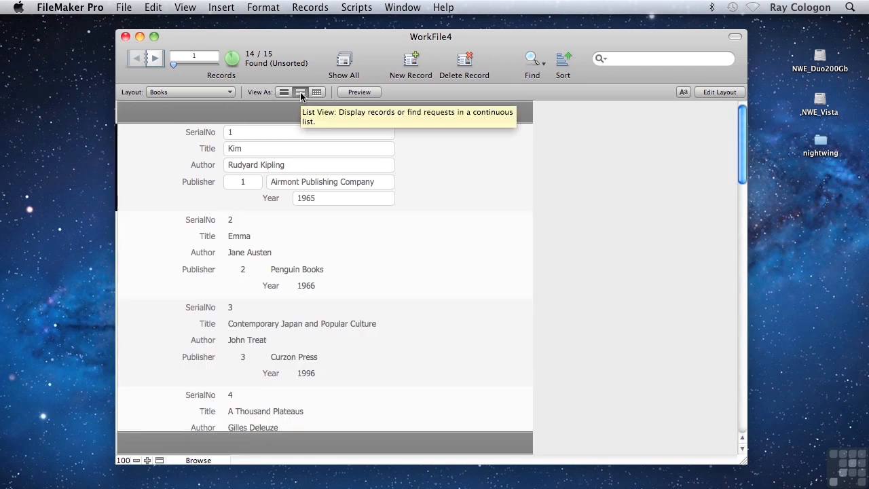
left_click_drag(744, 146, 719, 119)
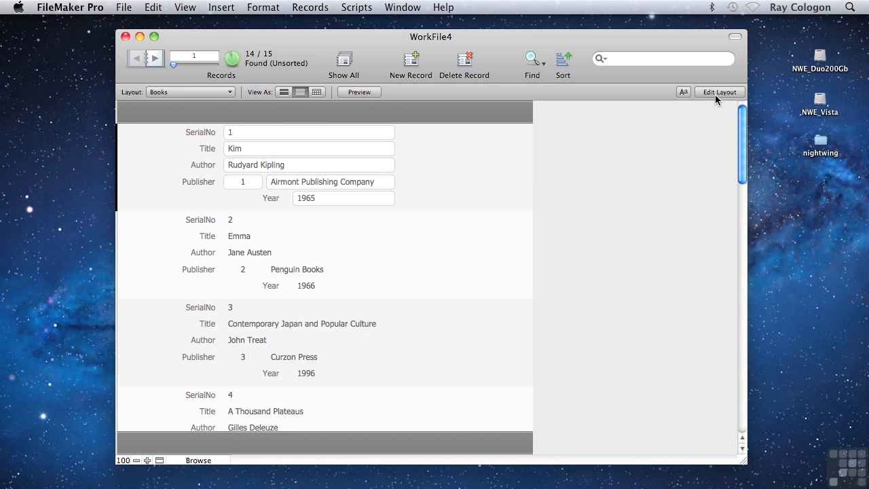
Step: Show only the omitted record, The Cherry Orchard, set its publisher ID to 2, and bring back all records
left_click(303, 8)
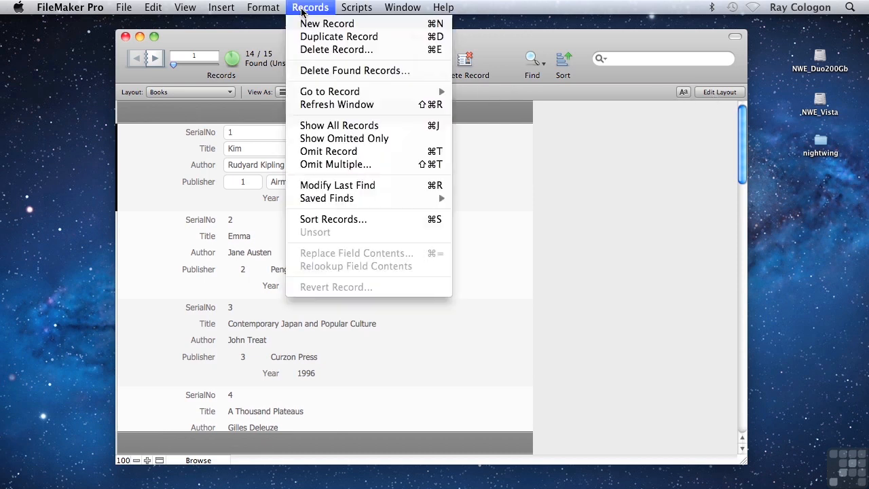
left_click(317, 140)
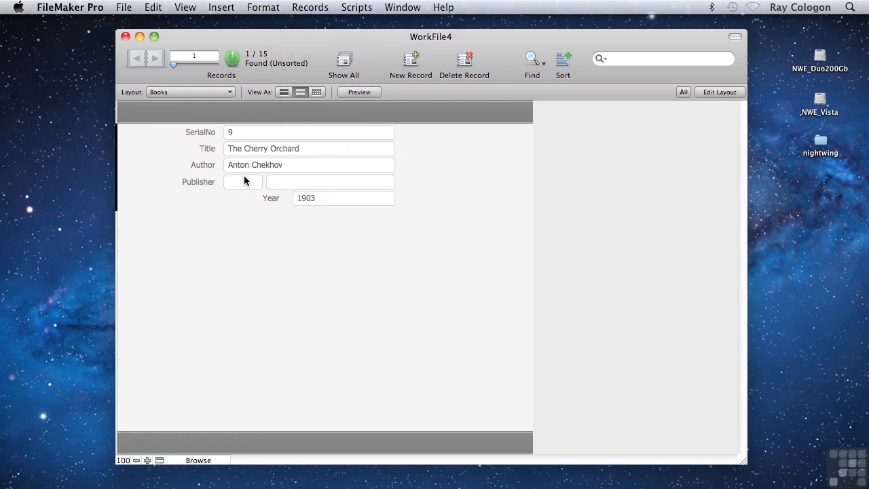
left_click(235, 181)
type("2")
left_click(510, 197)
left_click(344, 61)
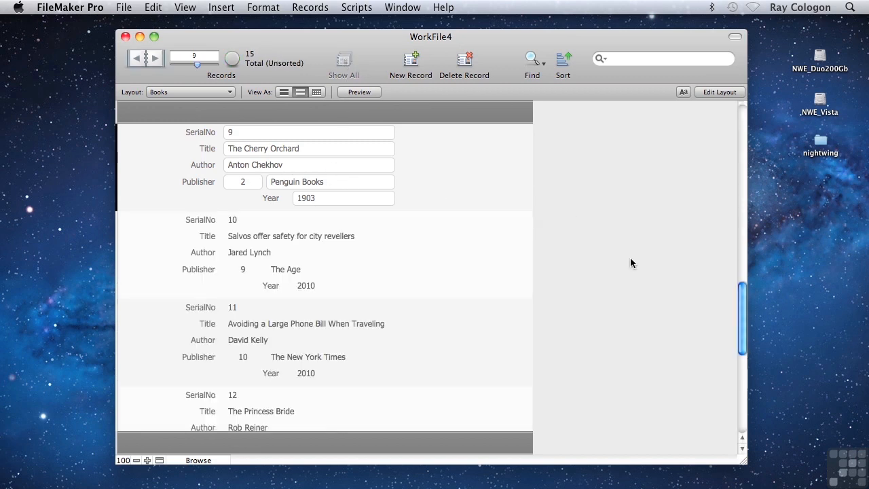
mouse_move(747, 325)
left_mouse_down()
mouse_move(731, 117)
mouse_move(724, 161)
mouse_move(736, 320)
left_mouse_up()
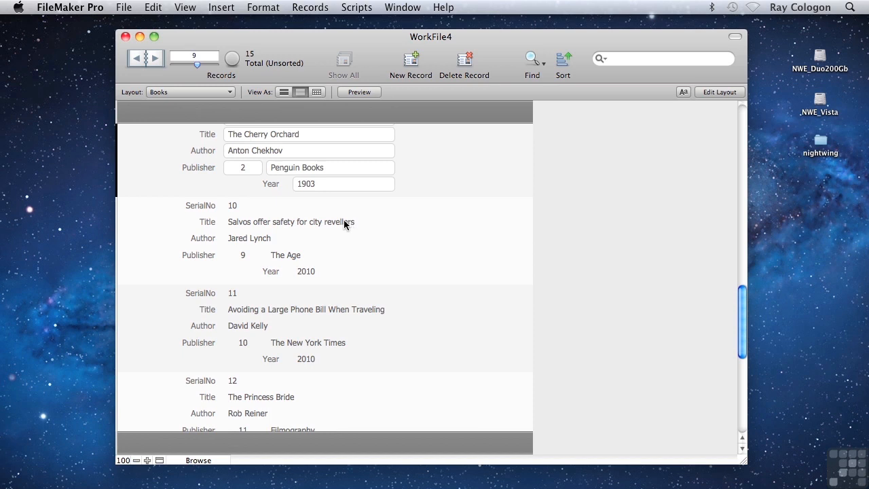
Step: Change the publisher name on The Cherry Orchard record to Penguin Series, commit it, and check the publisher shown for Emma
double_click(310, 171)
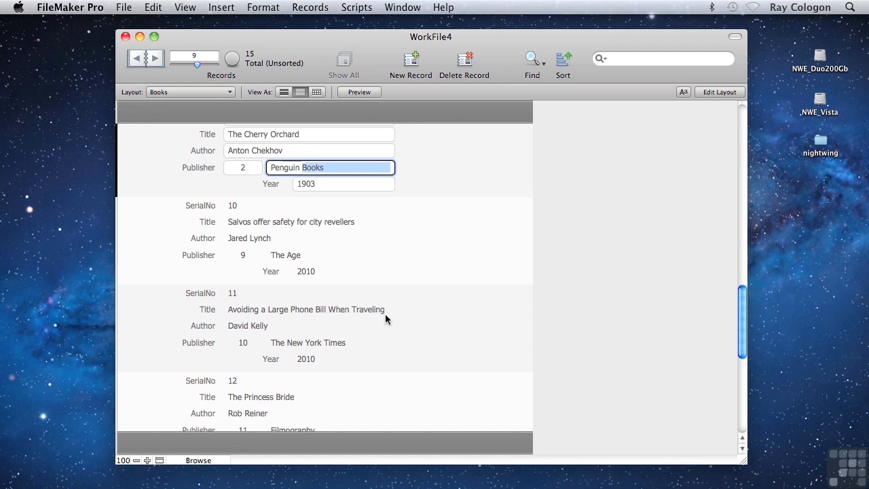
type("Series")
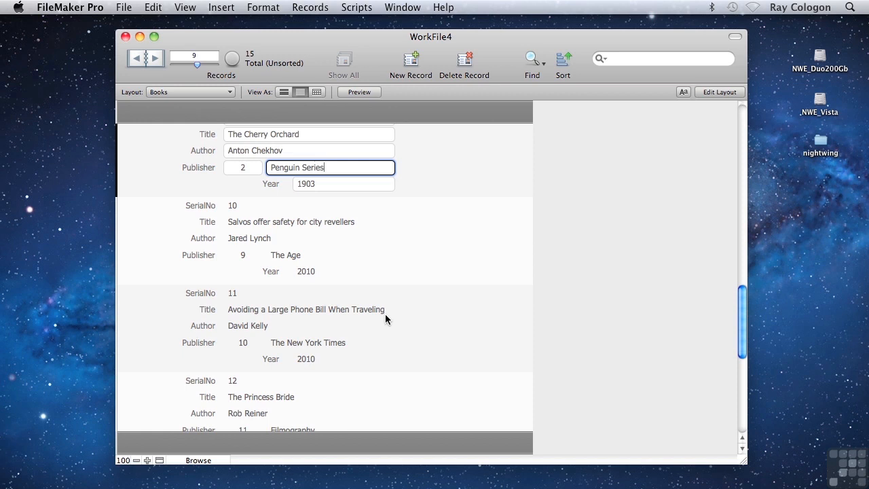
left_click(542, 167)
left_click_drag(742, 309, 736, 138)
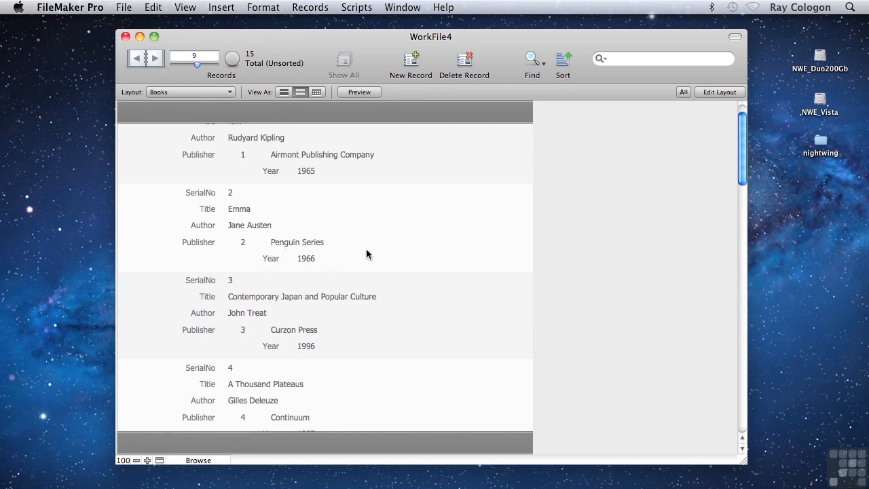
Step: Switch to the Publishers layout, change the name of publisher 2 to Penguin Books, and commit the record
left_click(170, 94)
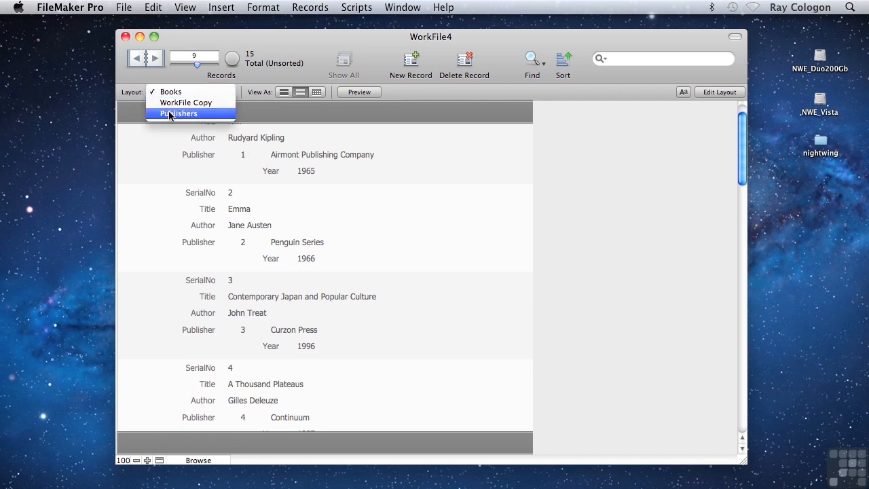
left_click(170, 114)
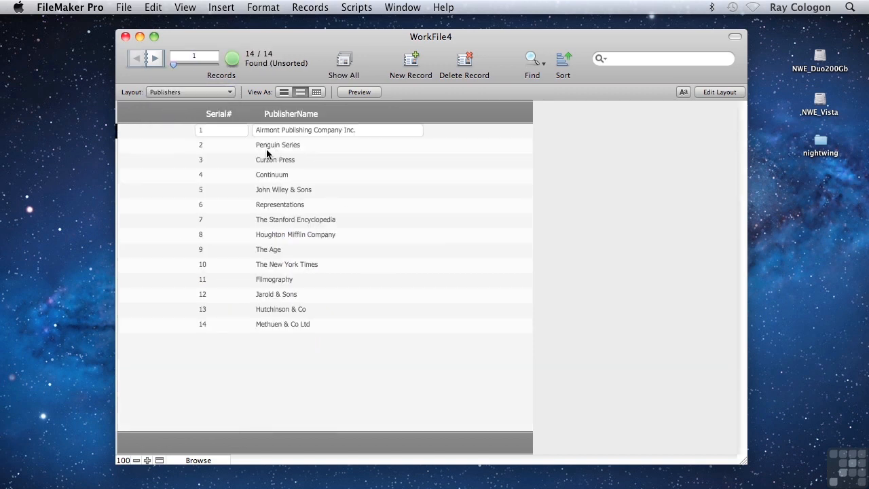
left_click(311, 145)
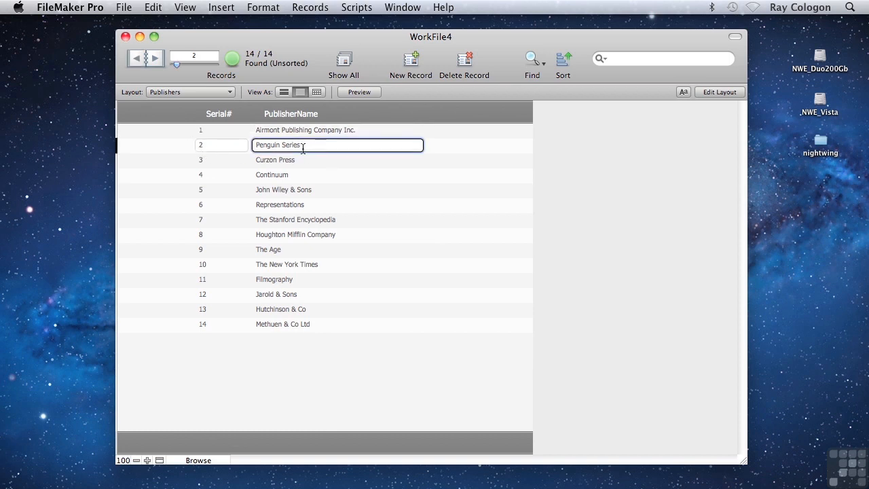
left_click_drag(312, 145, 281, 149)
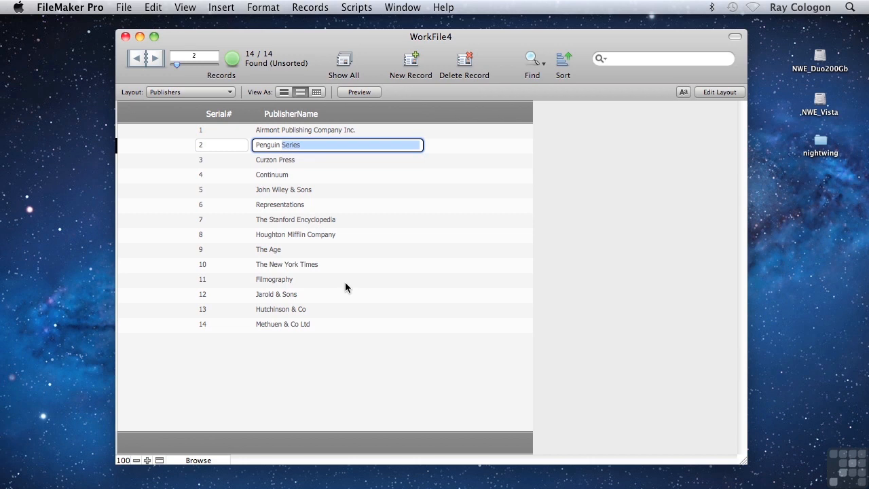
type("Books")
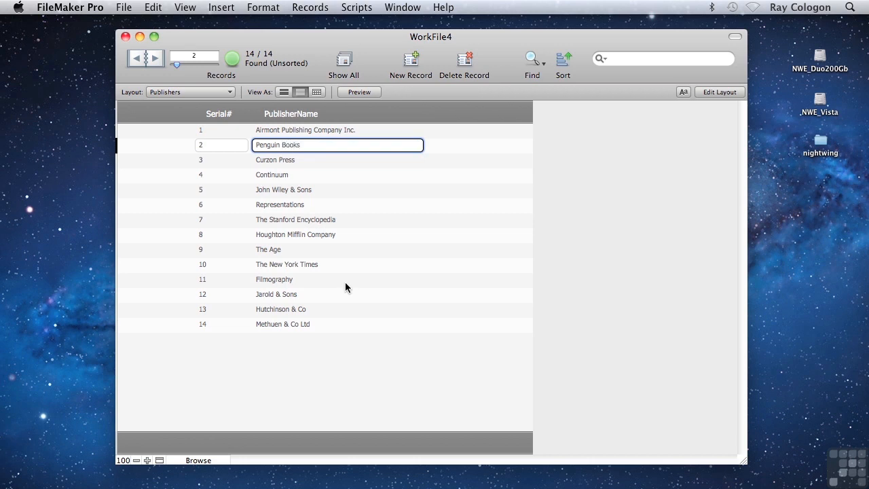
left_click(476, 233)
Step: Return to the Books layout and check the related publisher name on The Cherry Orchard and Emma records
left_click(190, 91)
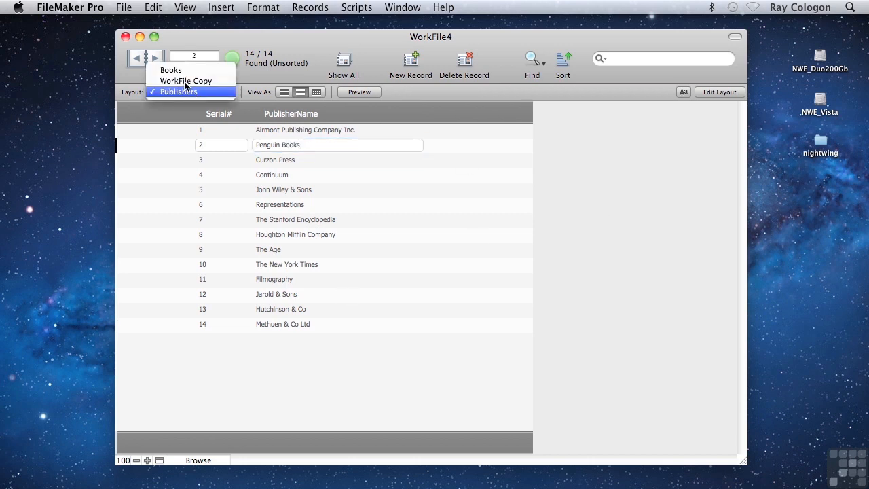
left_click(173, 68)
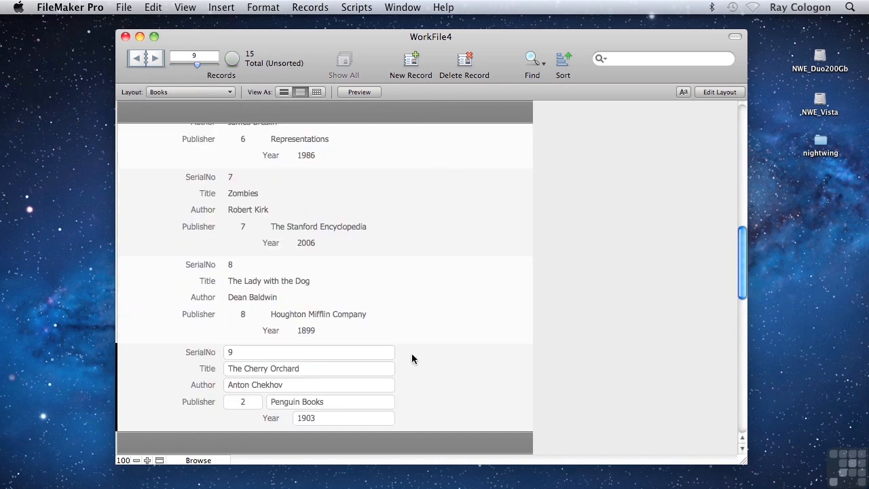
left_click(377, 405)
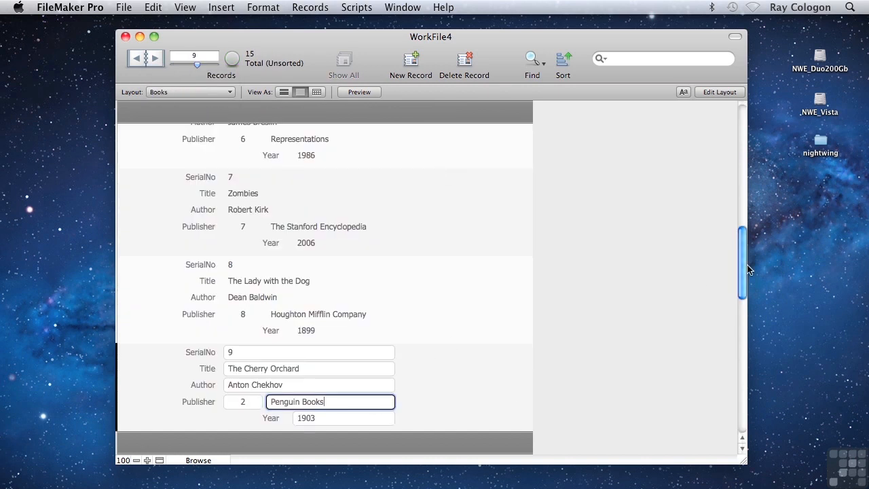
scroll(724, 275, "up", 10)
left_click(337, 267)
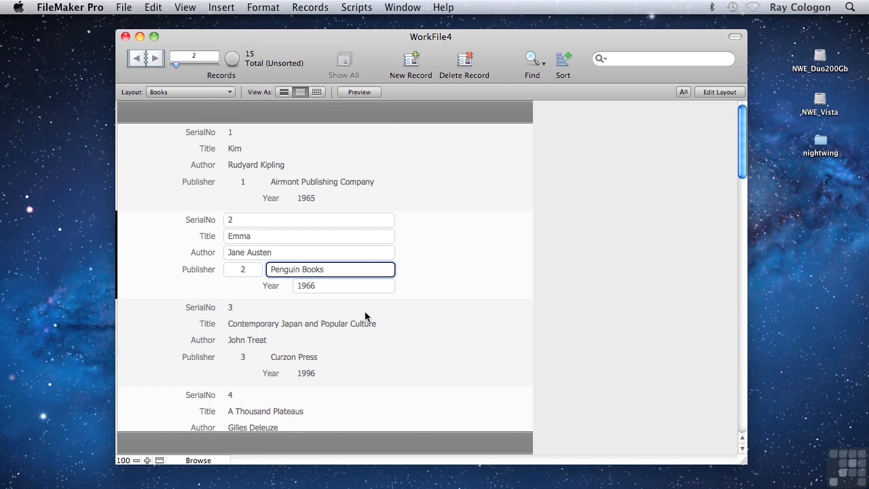